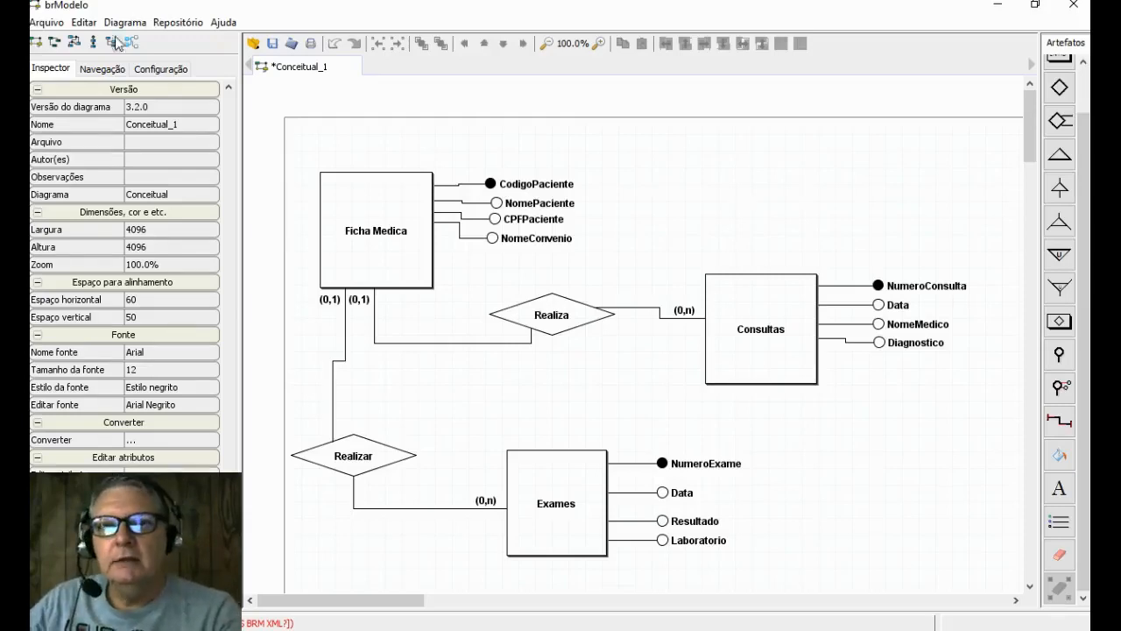
# - Save the conceptual diagram to the desktop with the file name FichaMedica_conceitual
pyautogui.click(47, 22)
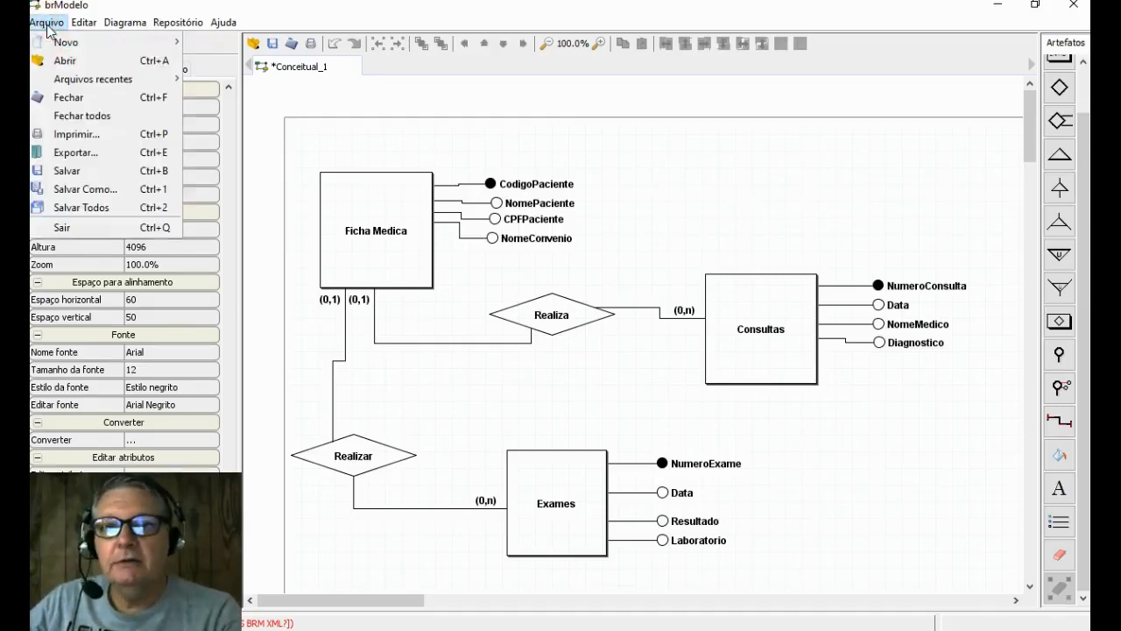
pyautogui.click(103, 172)
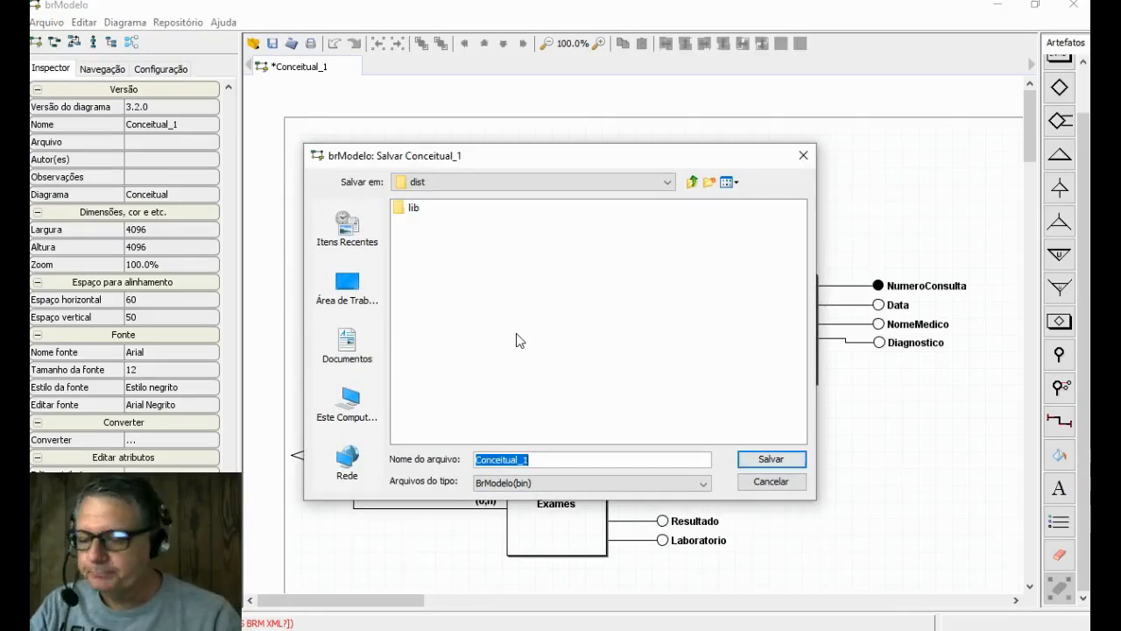
pyautogui.press('End')
pyautogui.press('BackSpace')
pyautogui.press('BackSpace')
pyautogui.press('BackSpace')
pyautogui.press('BackSpace')
pyautogui.press('BackSpace')
pyautogui.press('BackSpace')
pyautogui.press('BackSpace')
pyautogui.press('BackSpace')
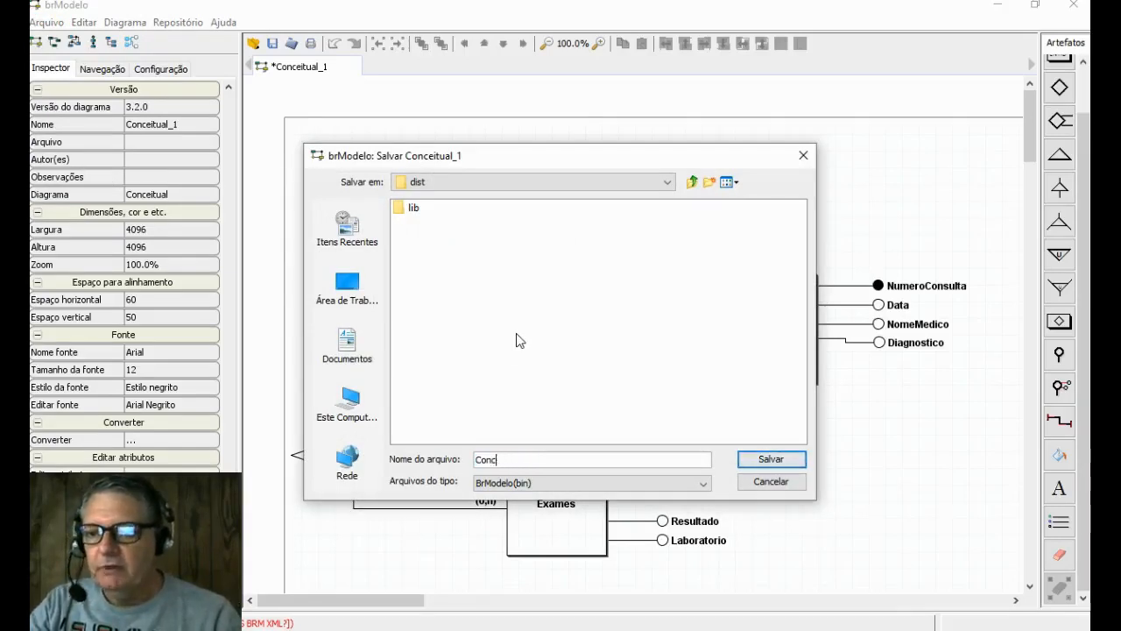
pyautogui.press('BackSpace')
pyautogui.press('BackSpace')
pyautogui.press('BackSpace')
pyautogui.press('BackSpace')
pyautogui.write('Ficha')
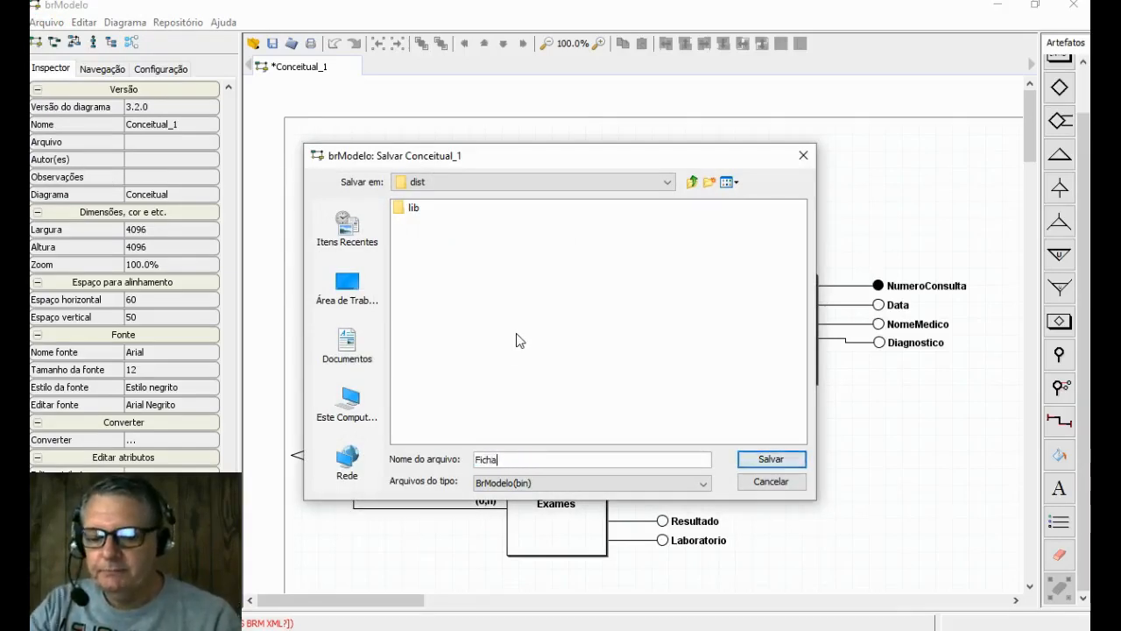
pyautogui.write('Medica')
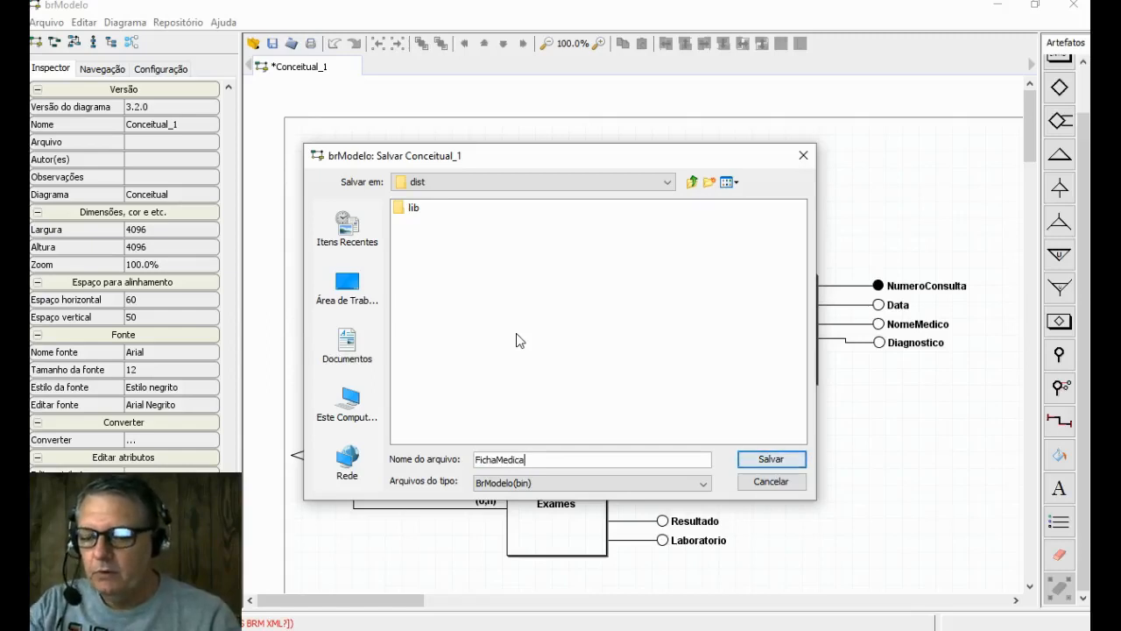
pyautogui.write('_conceitu')
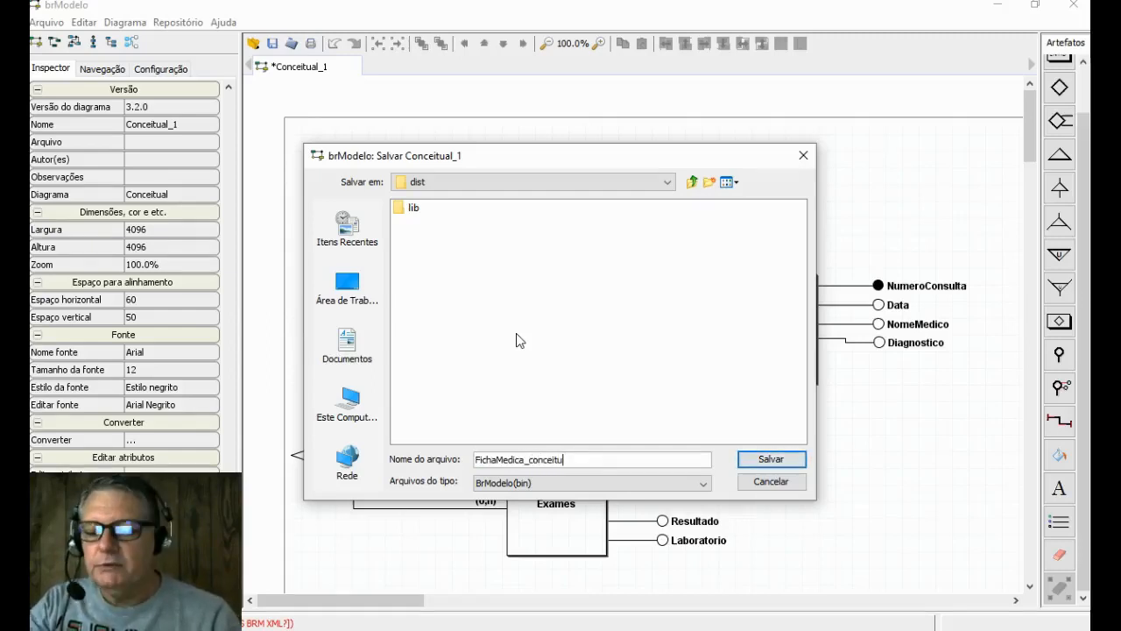
pyautogui.write('al')
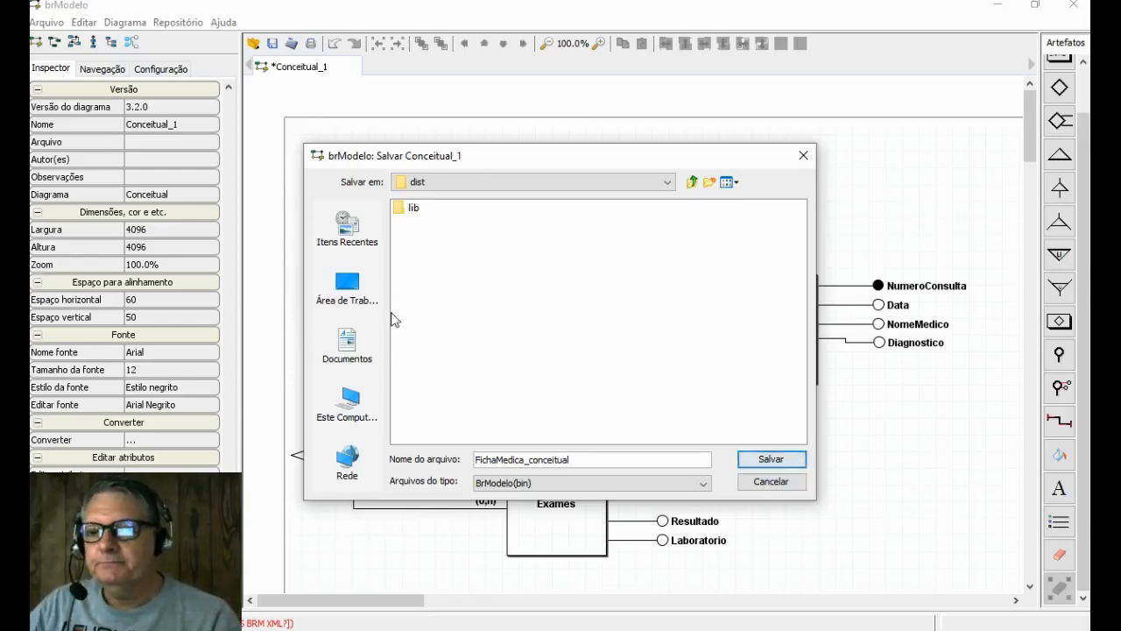
pyautogui.click(347, 285)
pyautogui.click(769, 459)
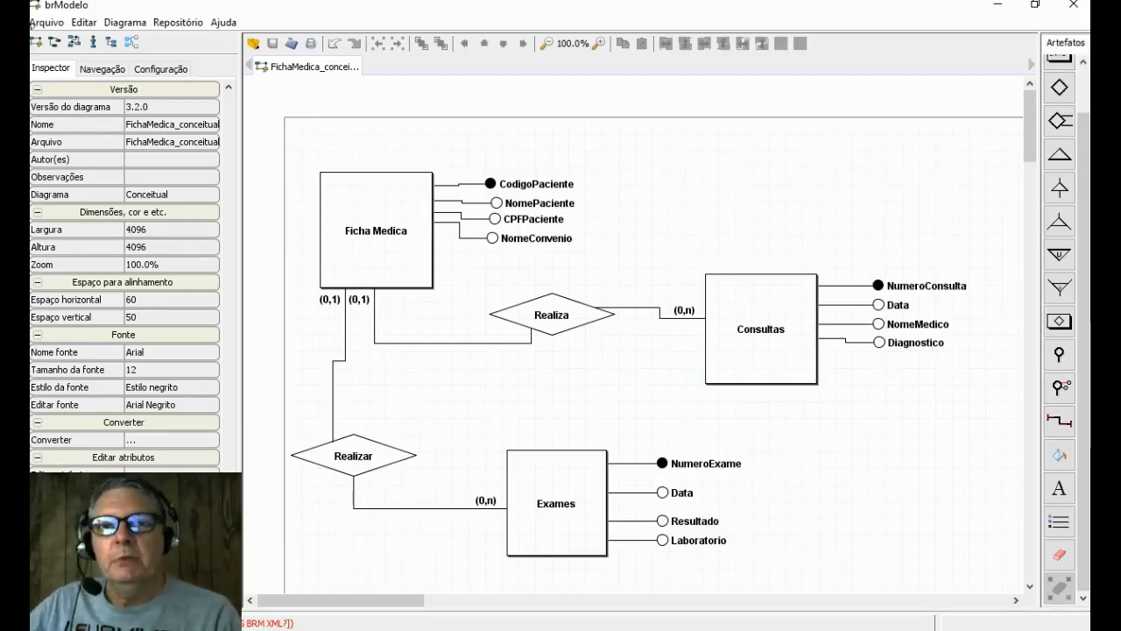
# - Create a new logical (Lógico) diagram
pyautogui.click(49, 23)
pyautogui.moveTo(67, 42)
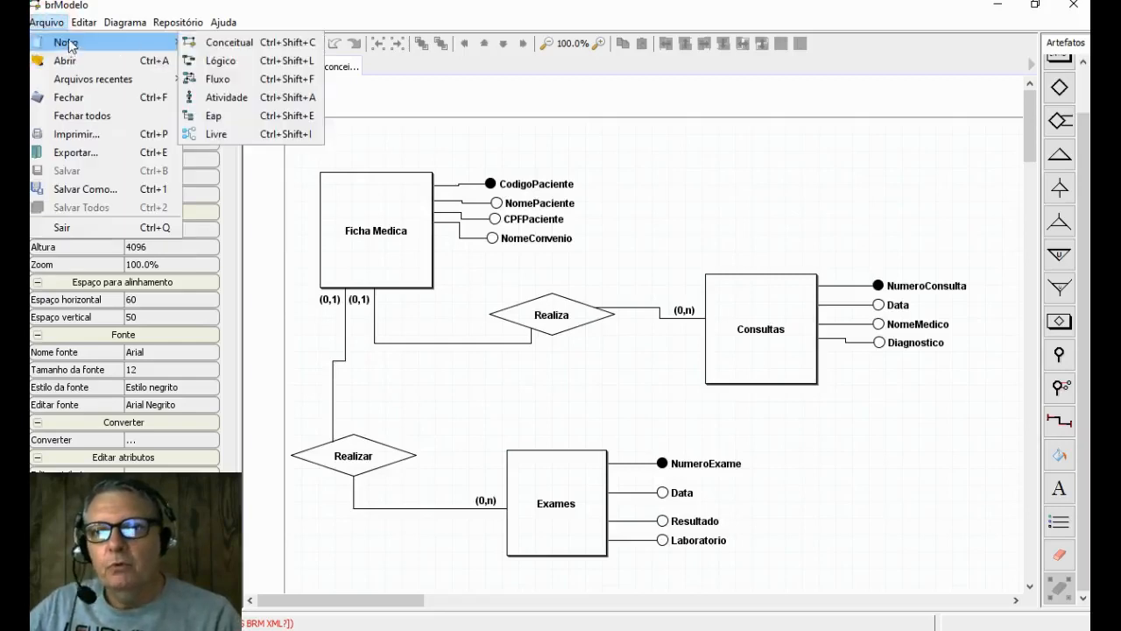
pyautogui.click(258, 61)
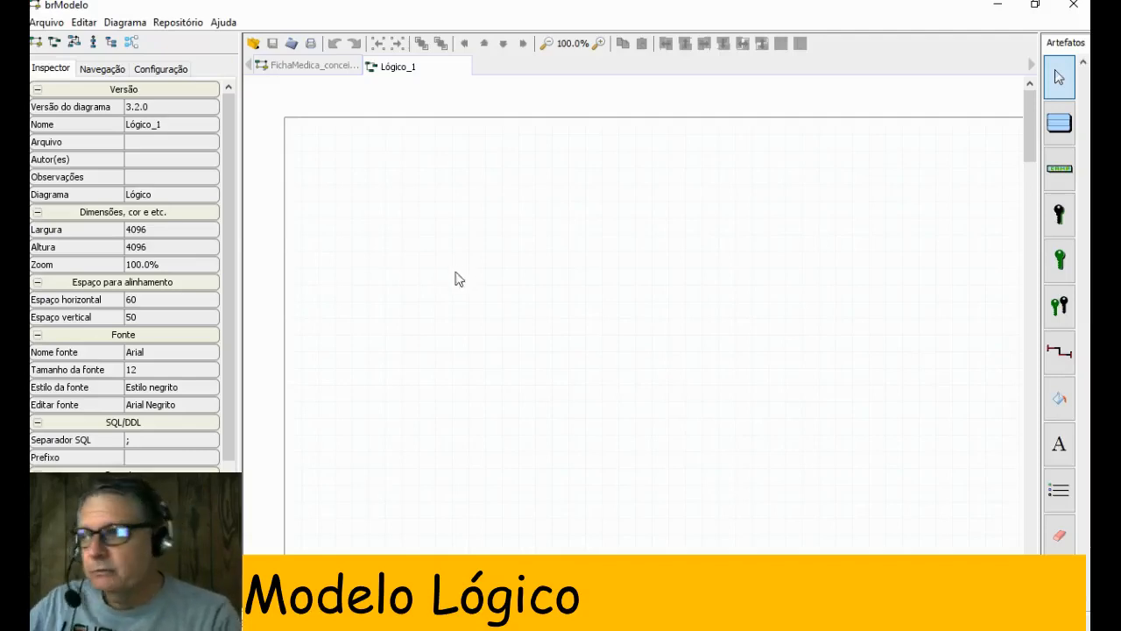
# - Place a table in the upper-left area of the logical diagram and name it FichaMedica
pyautogui.click(1058, 125)
pyautogui.click(331, 178)
pyautogui.moveTo(400, 225); pyautogui.dragTo(465, 288)
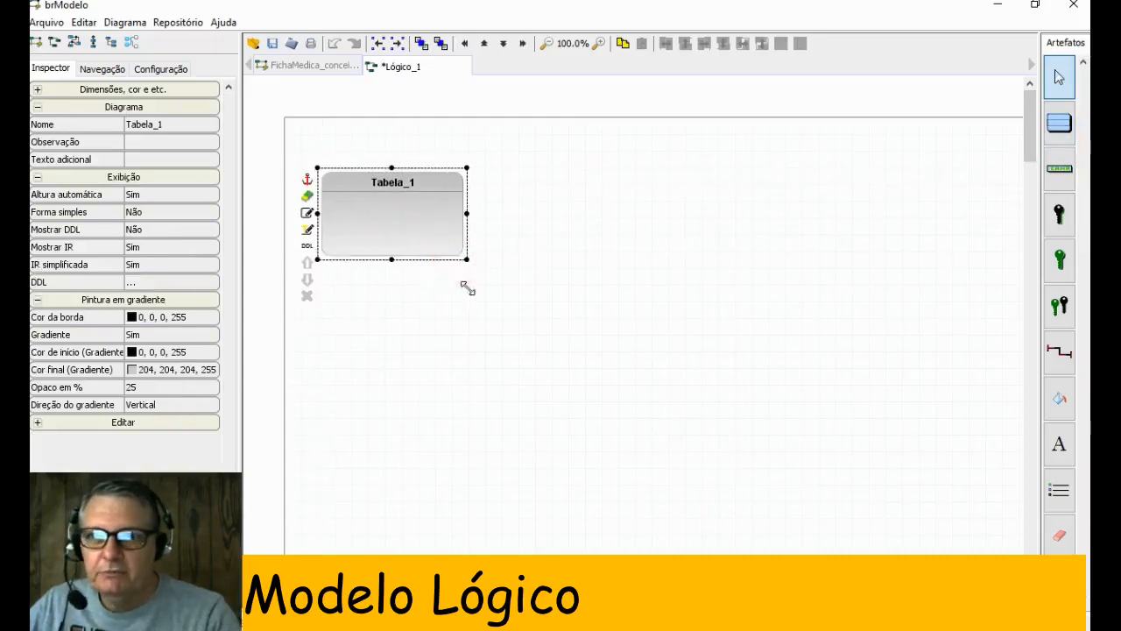
pyautogui.click(97, 127)
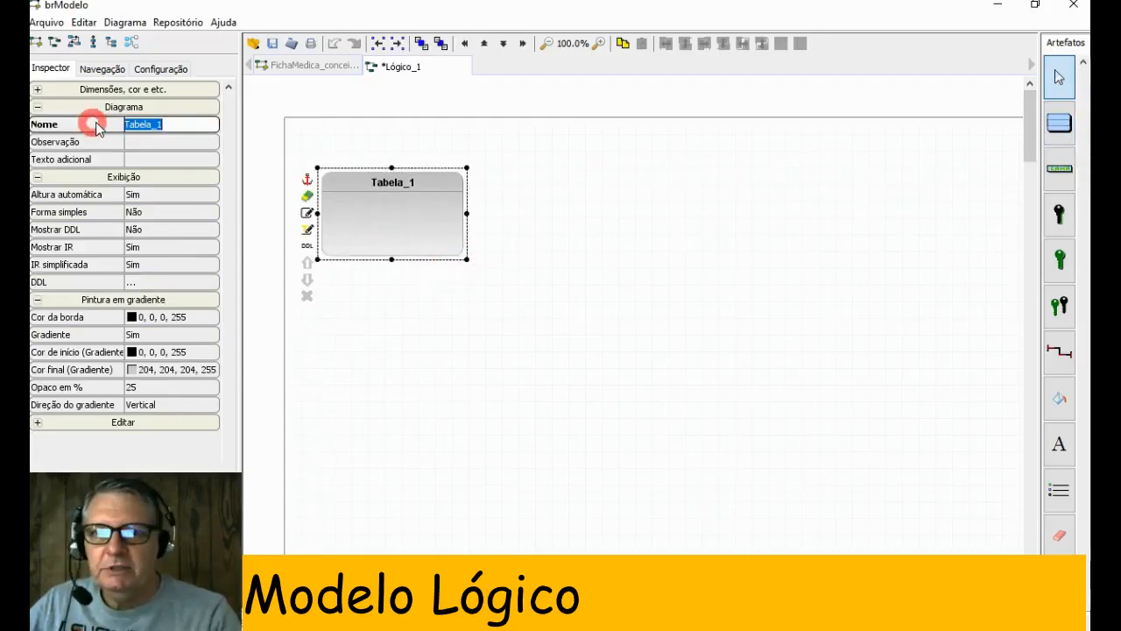
pyautogui.write('FichaMedica')
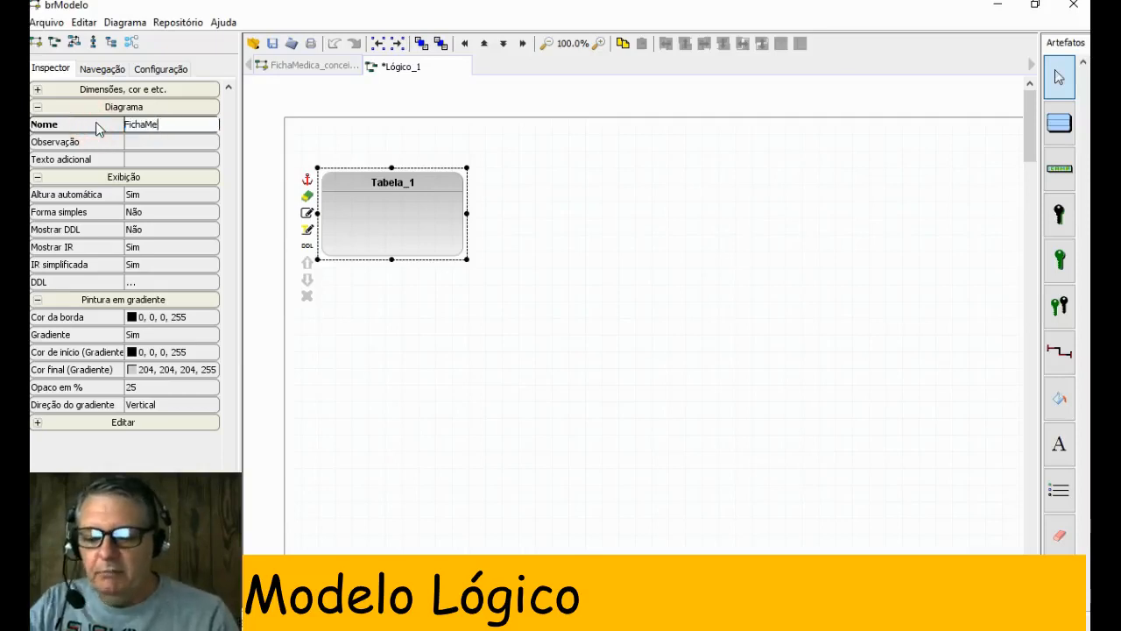
pyautogui.press('Return')
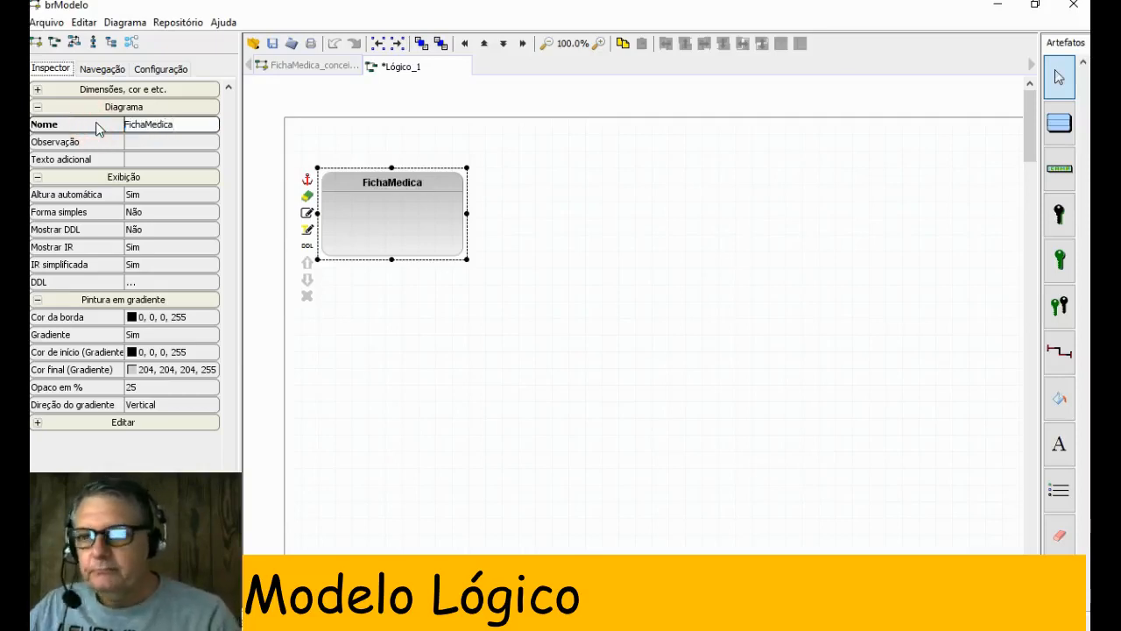
# - Add one primary key field and three foreign key fields to the FichaMedica table
pyautogui.click(1059, 217)
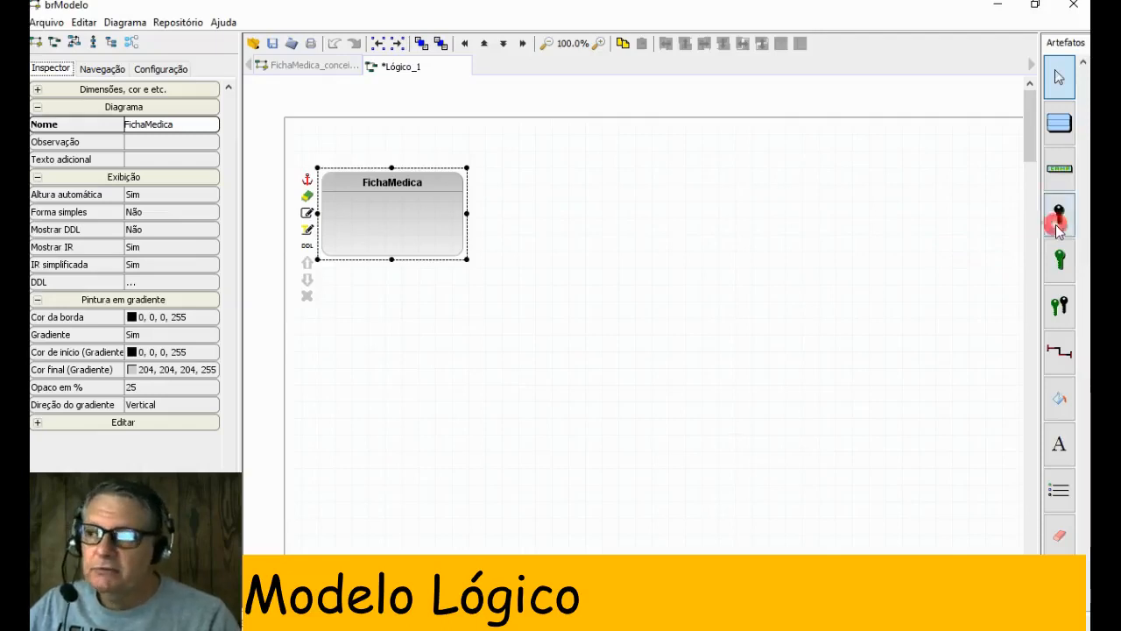
pyautogui.click(468, 219)
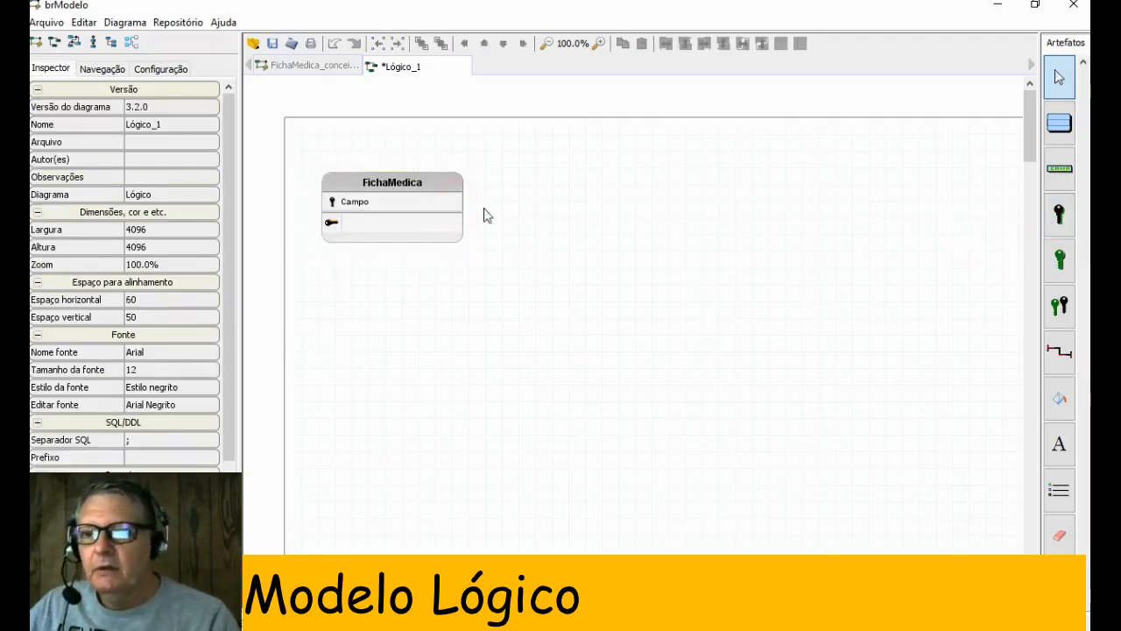
pyautogui.click(1059, 258)
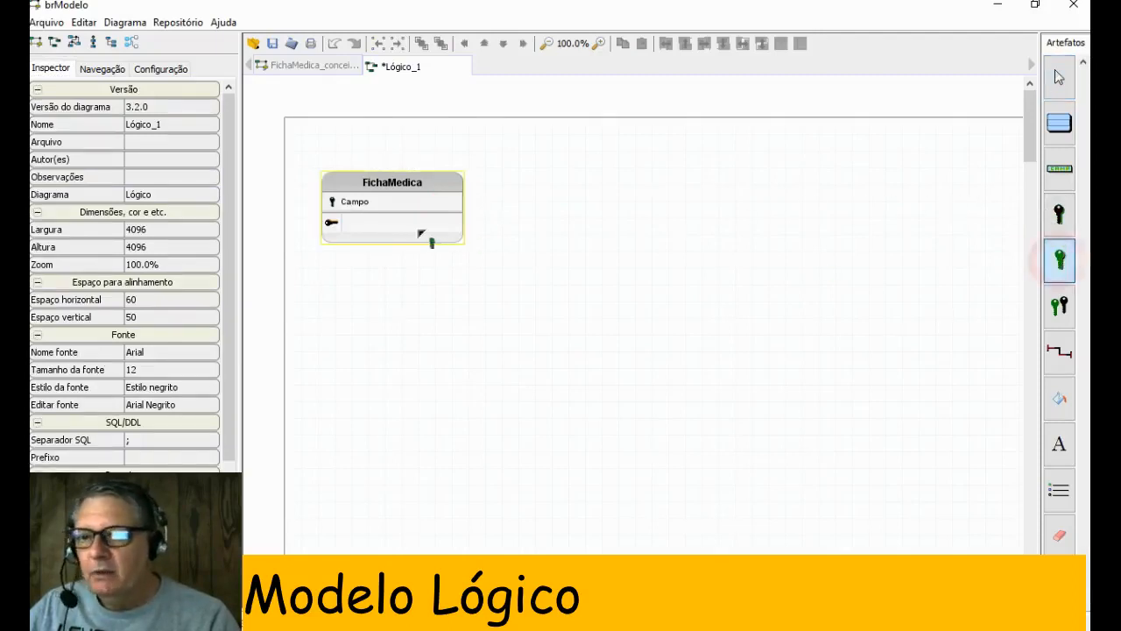
pyautogui.click(413, 235)
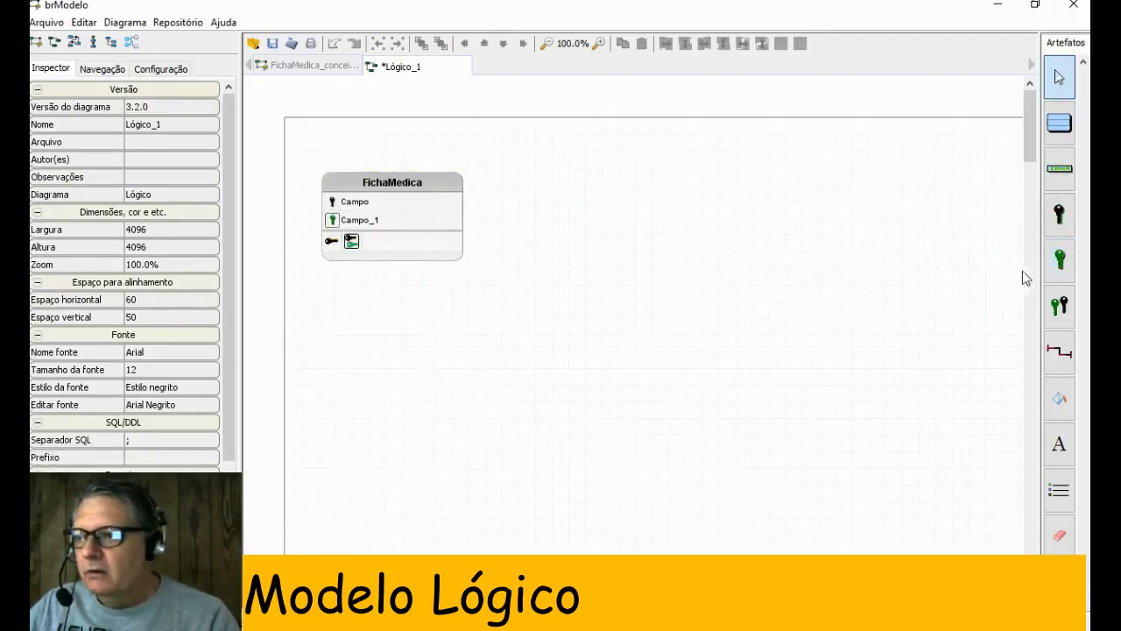
pyautogui.click(1058, 259)
pyautogui.click(385, 235)
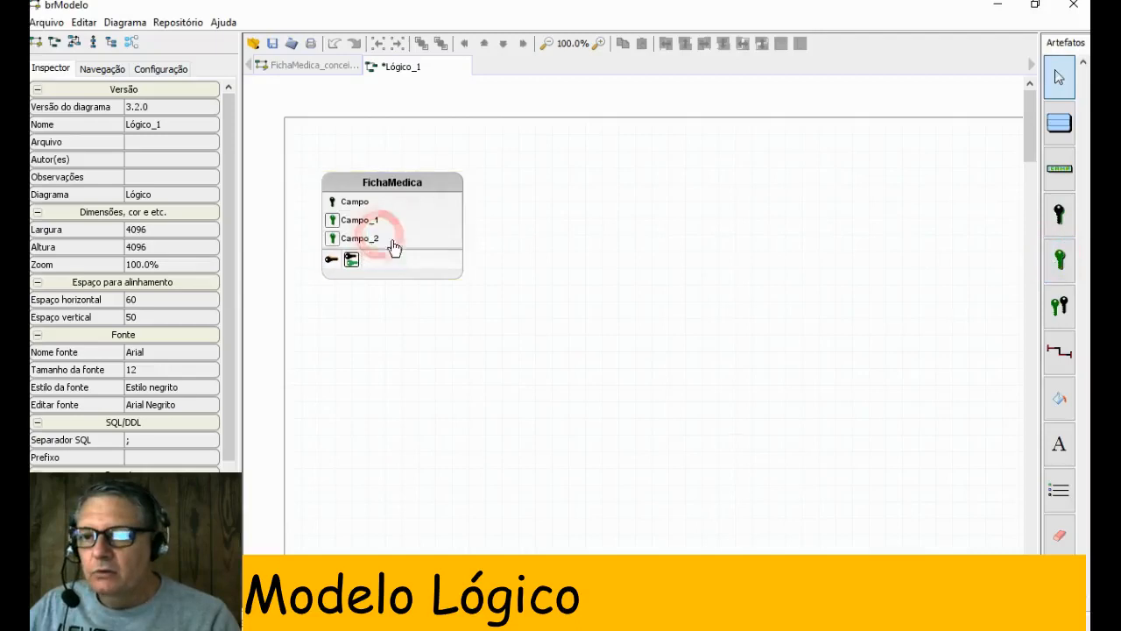
pyautogui.click(1060, 261)
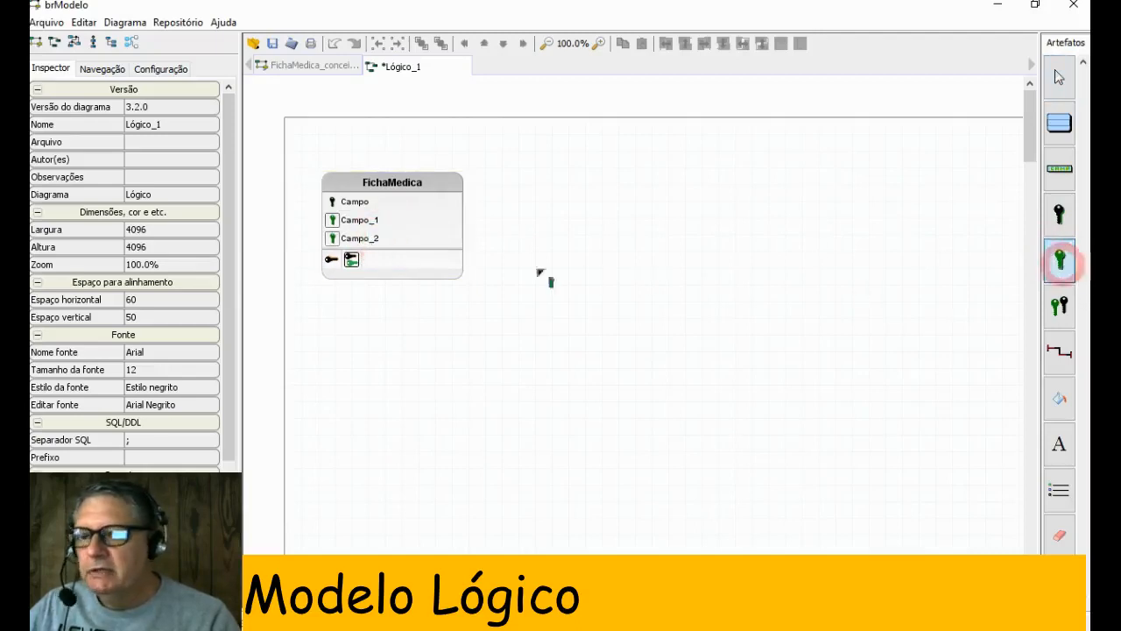
pyautogui.click(426, 270)
# - Check the attributes in the conceptual diagram and rename the FichaMedica table's primary key field to Codigo_Ficha
pyautogui.click(294, 67)
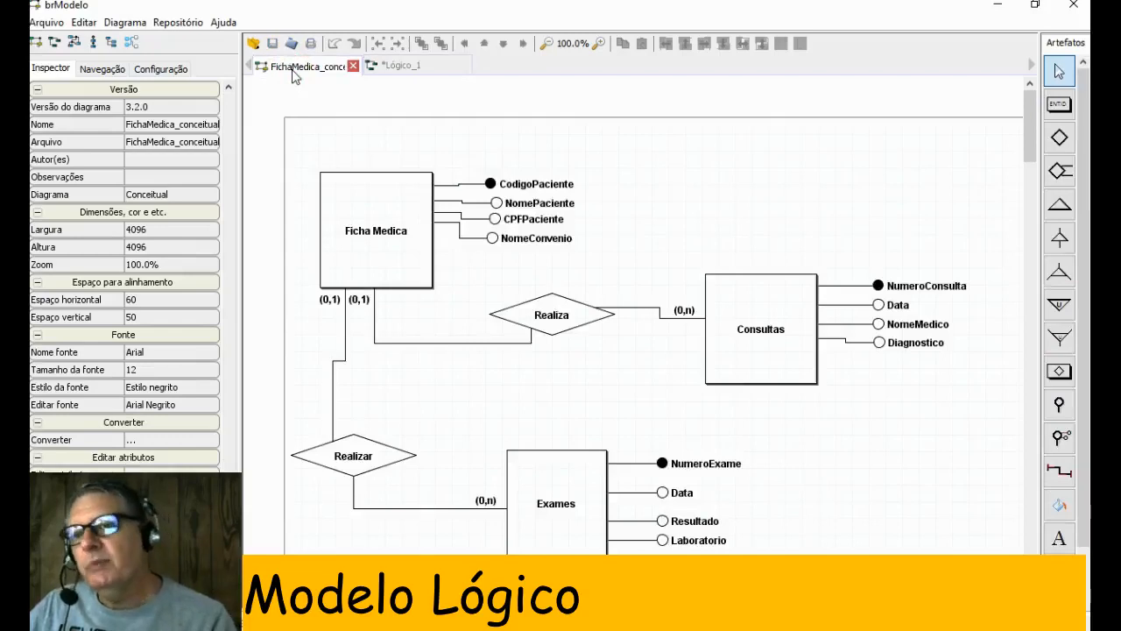
pyautogui.click(400, 68)
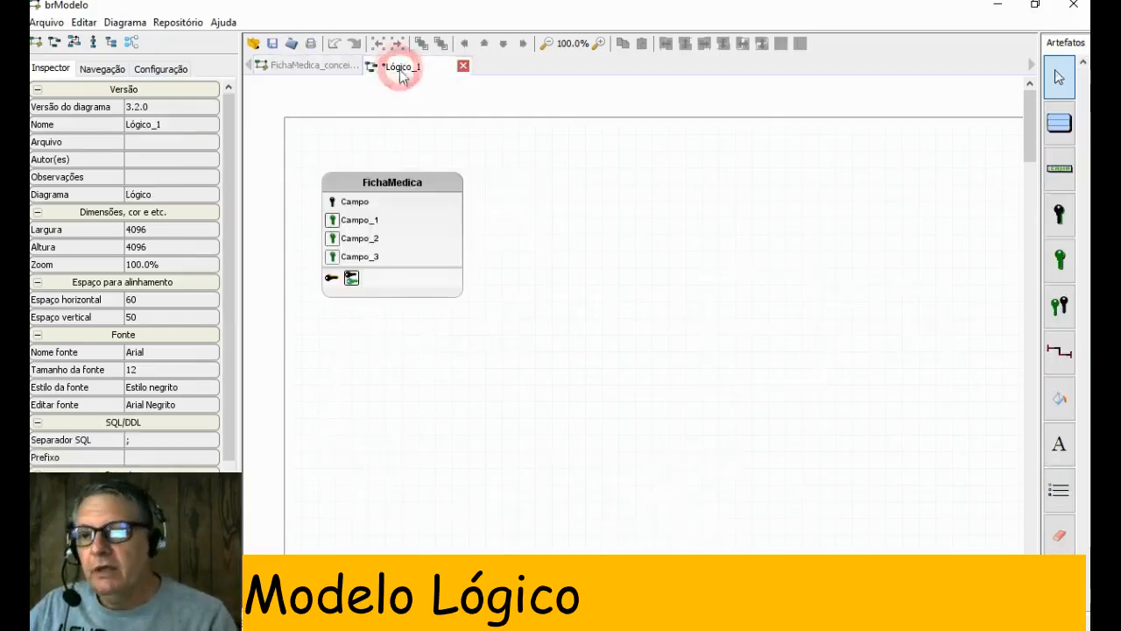
pyautogui.click(372, 208)
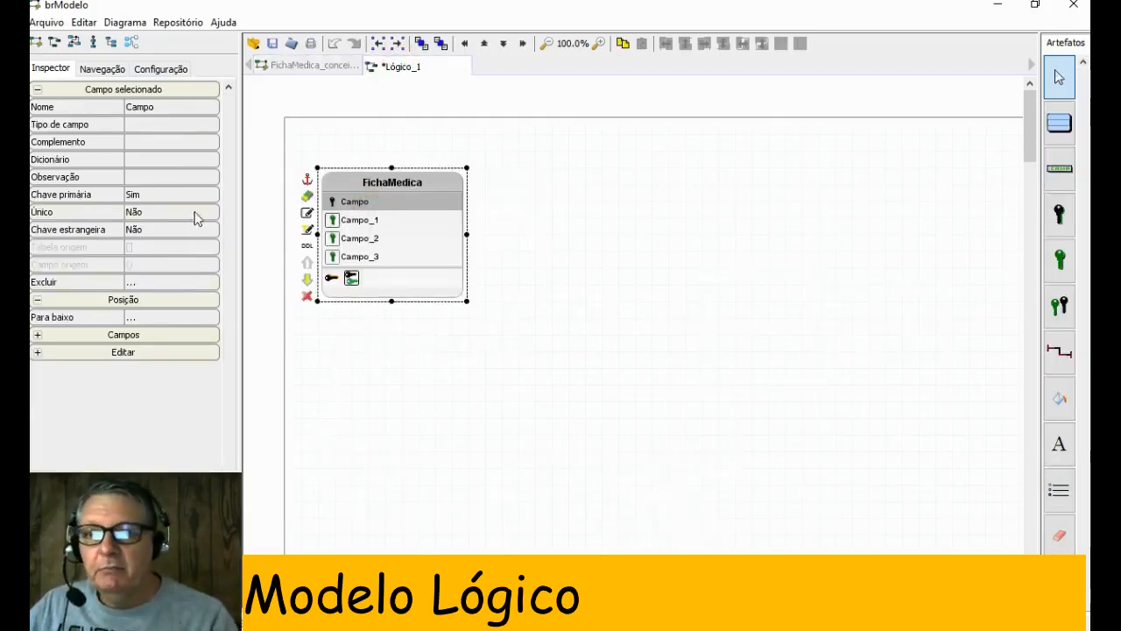
pyautogui.click(85, 200)
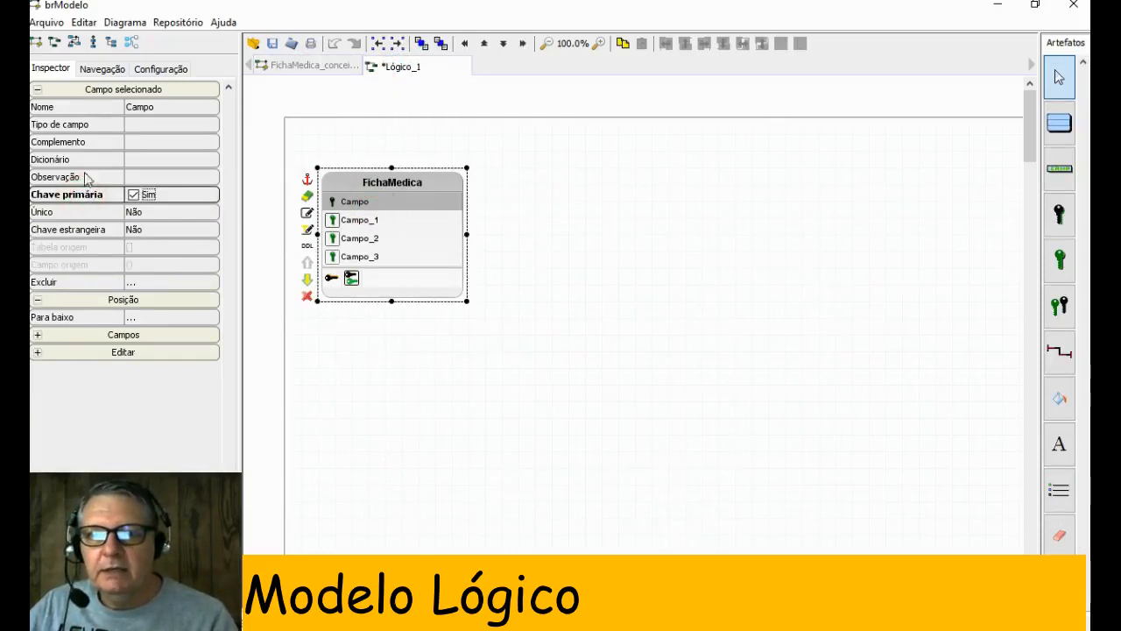
pyautogui.click(171, 105)
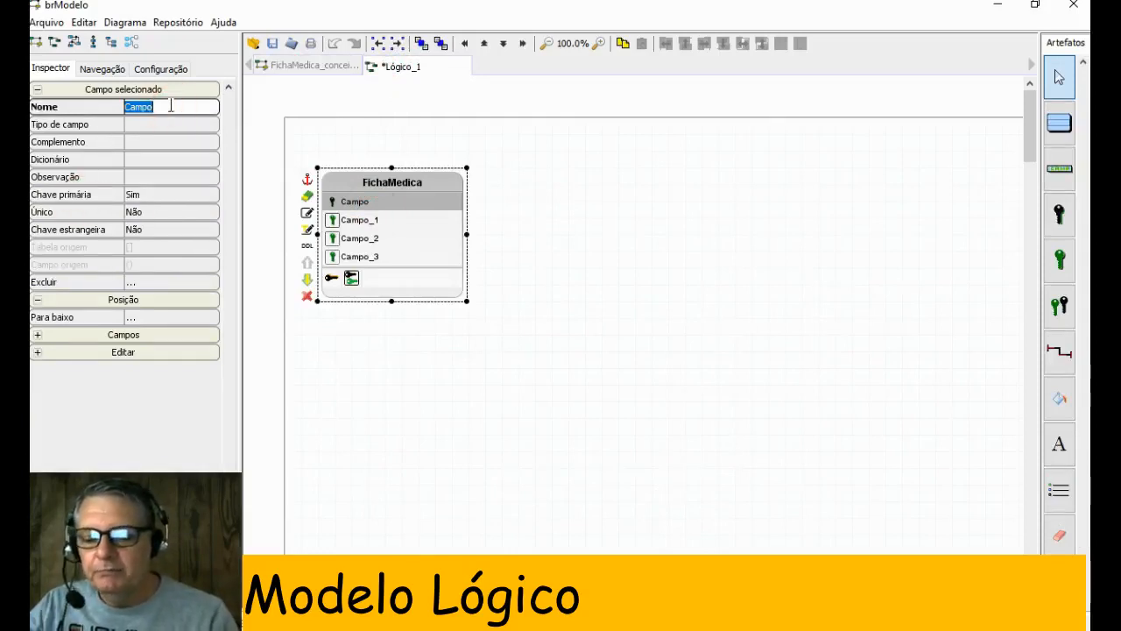
pyautogui.write('Codigo')
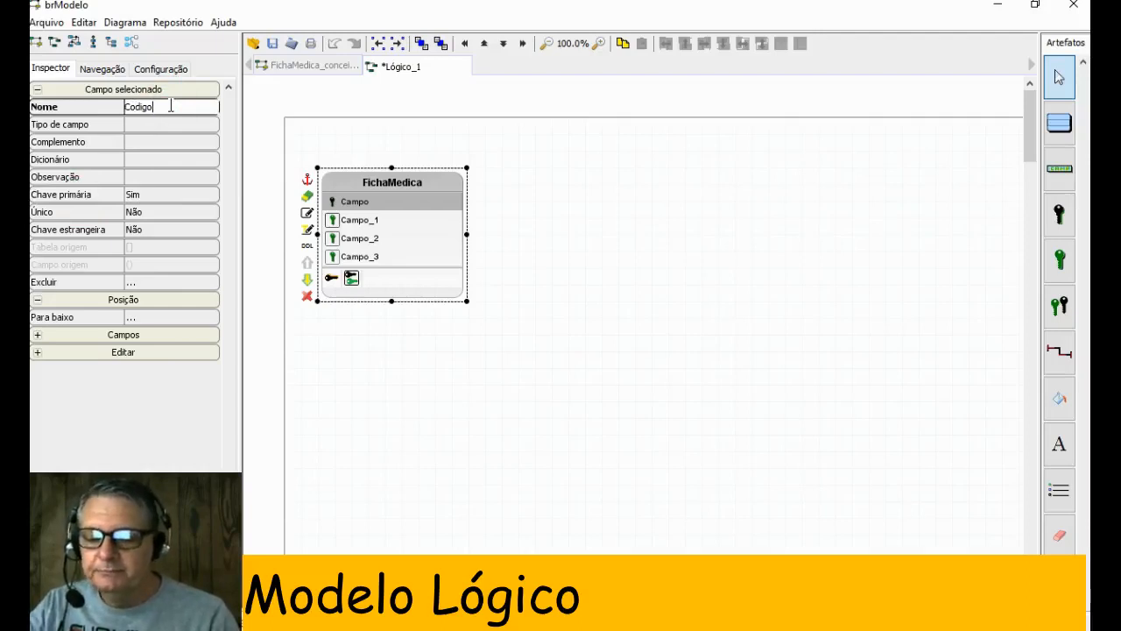
pyautogui.write('_Ficha')
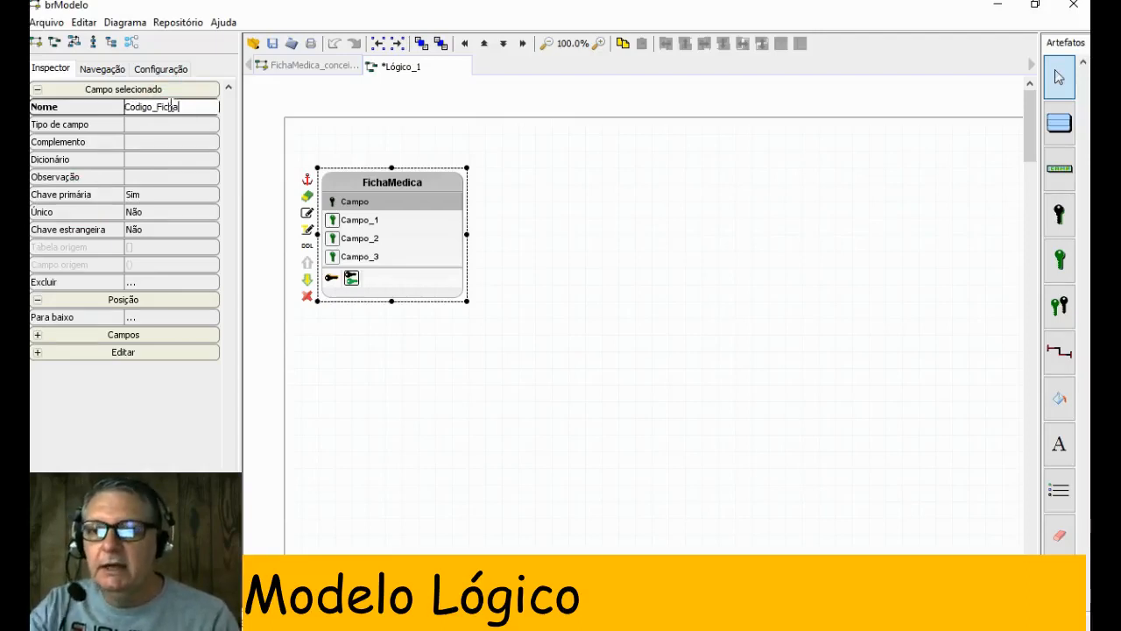
pyautogui.press('Return')
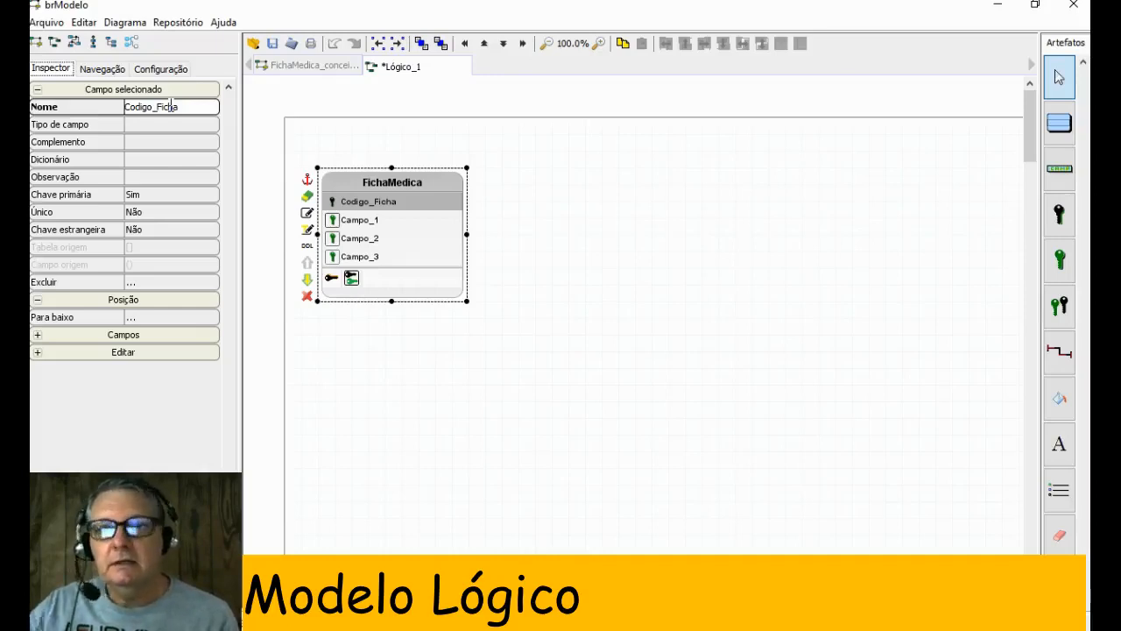
# - Rename the first foreign key field of the FichaMedica table to Nome
pyautogui.click(369, 225)
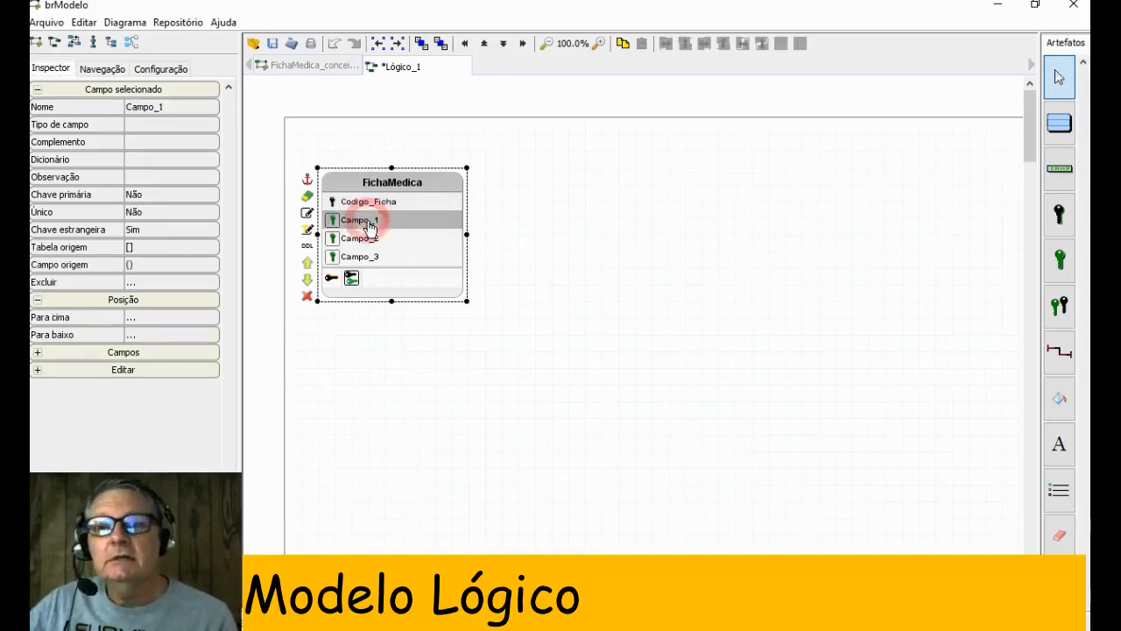
pyautogui.click(109, 111)
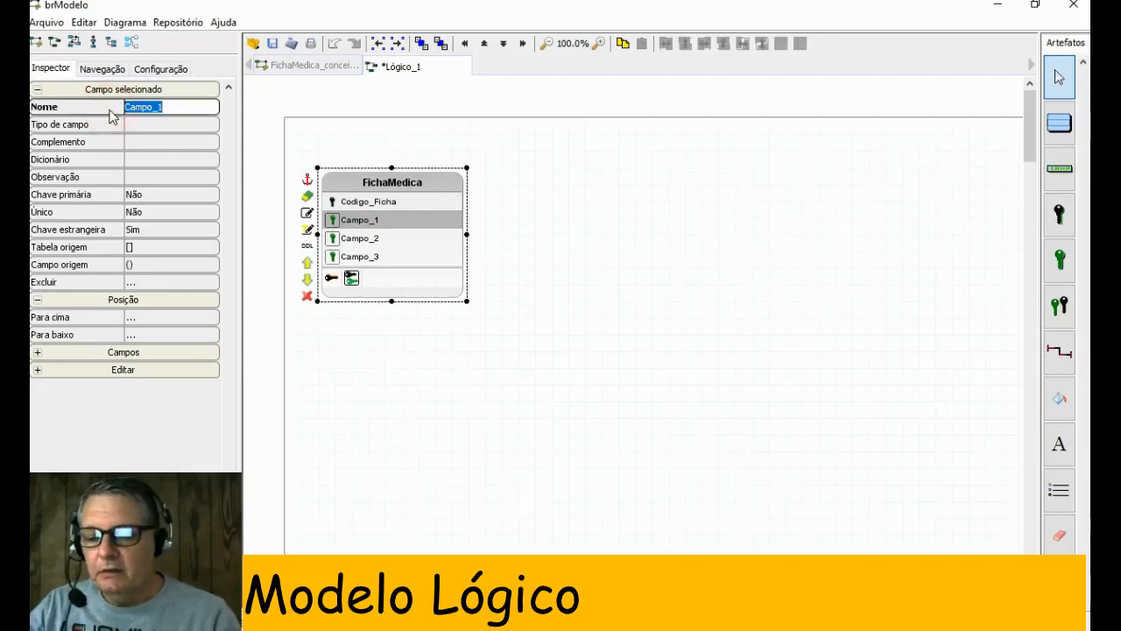
pyautogui.write('Nome')
pyautogui.press('Return')
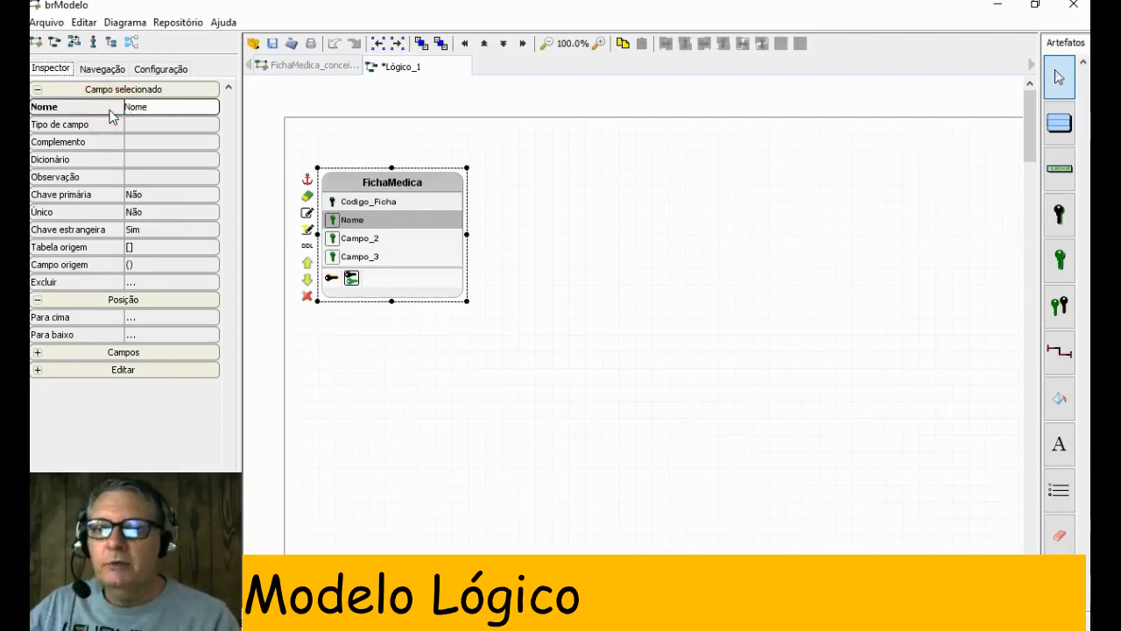
# - Check the conceptual diagram's attributes and rename the second foreign key field of the FichaMedica table to CPF
pyautogui.click(294, 67)
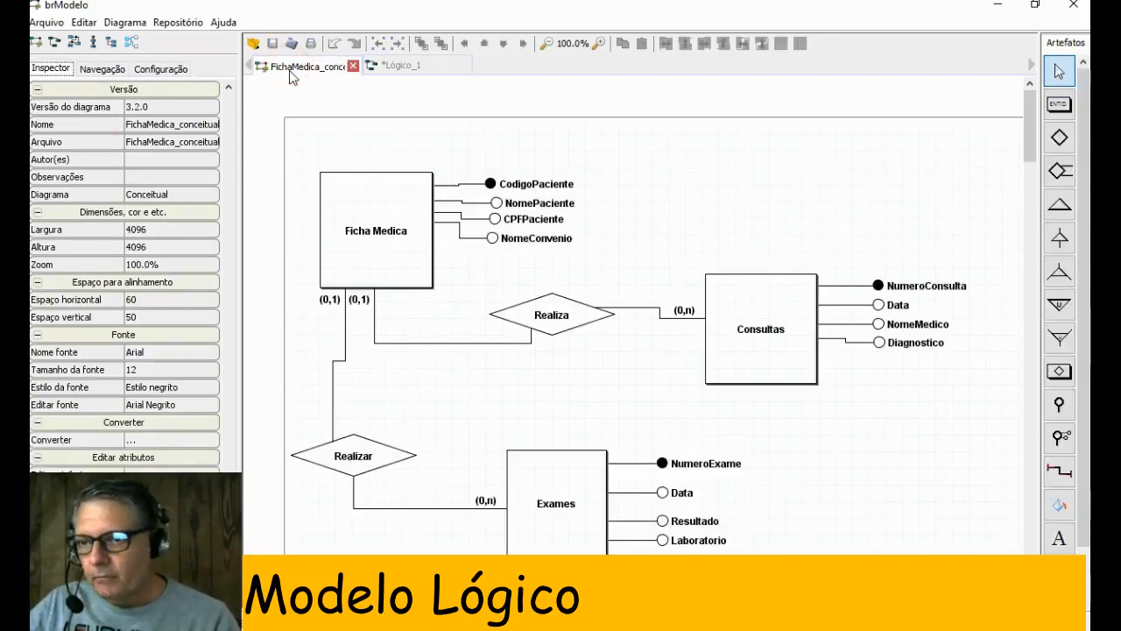
pyautogui.click(404, 66)
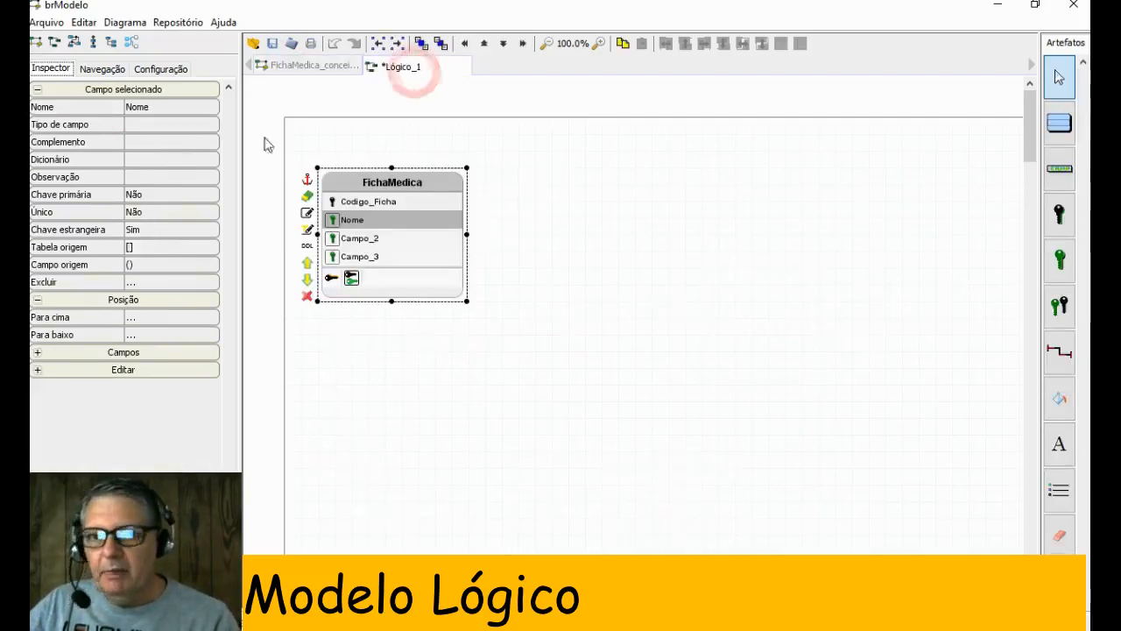
pyautogui.click(360, 238)
pyautogui.click(111, 107)
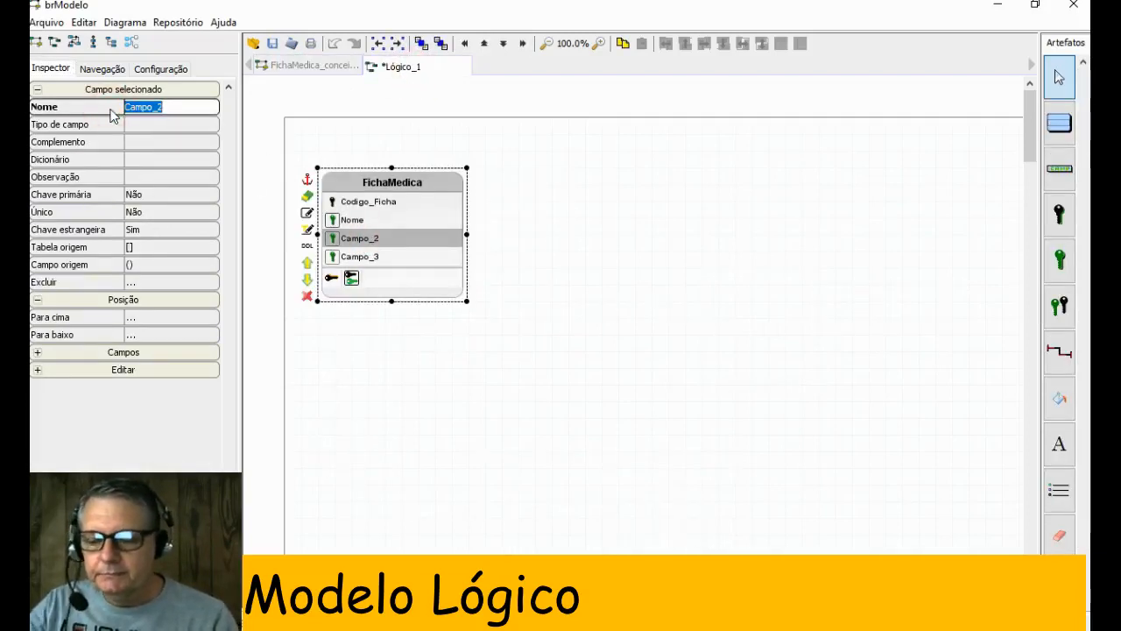
pyautogui.write('CPF')
pyautogui.press('Return')
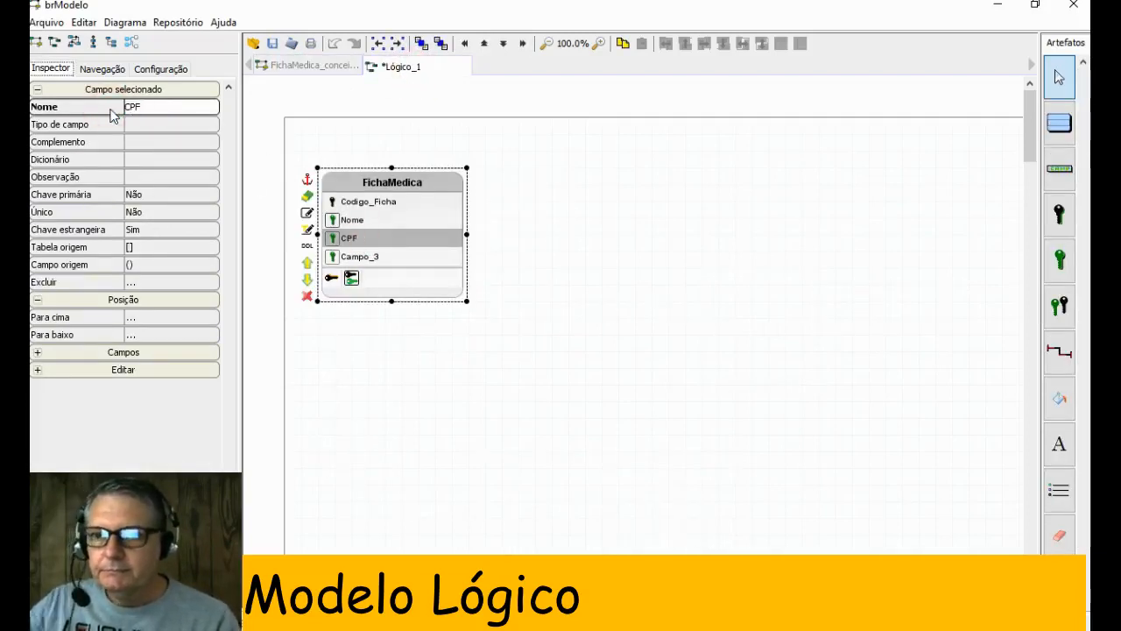
# - Check the conceptual diagram's attributes and rename the third foreign key field of the FichaMedica table to Convenio_Nome
pyautogui.click(365, 257)
pyautogui.click(308, 66)
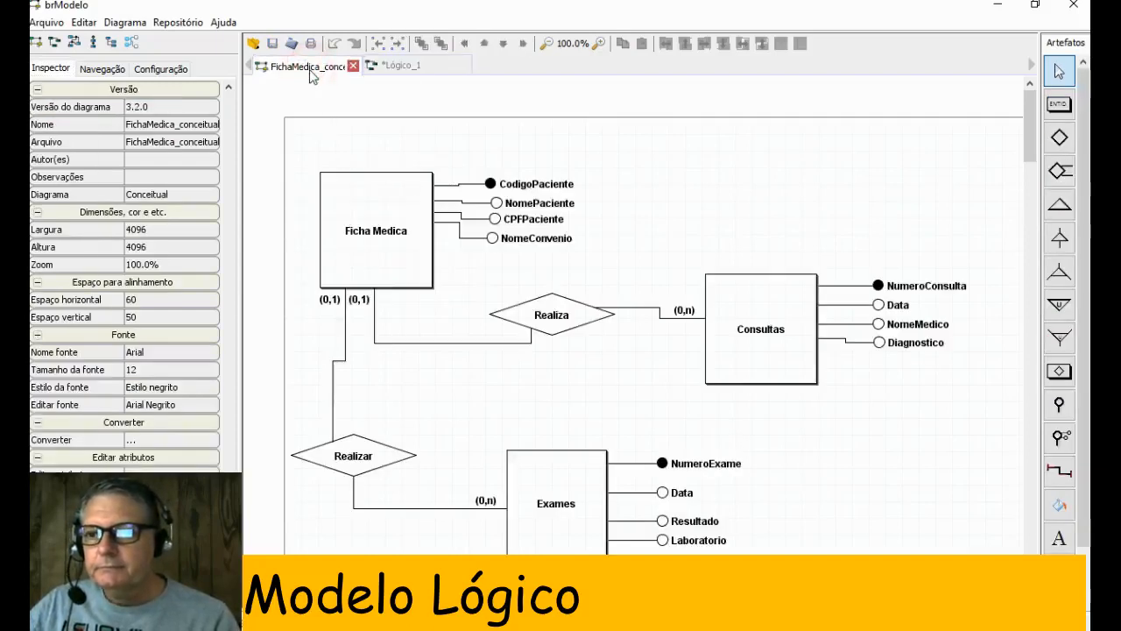
pyautogui.click(401, 65)
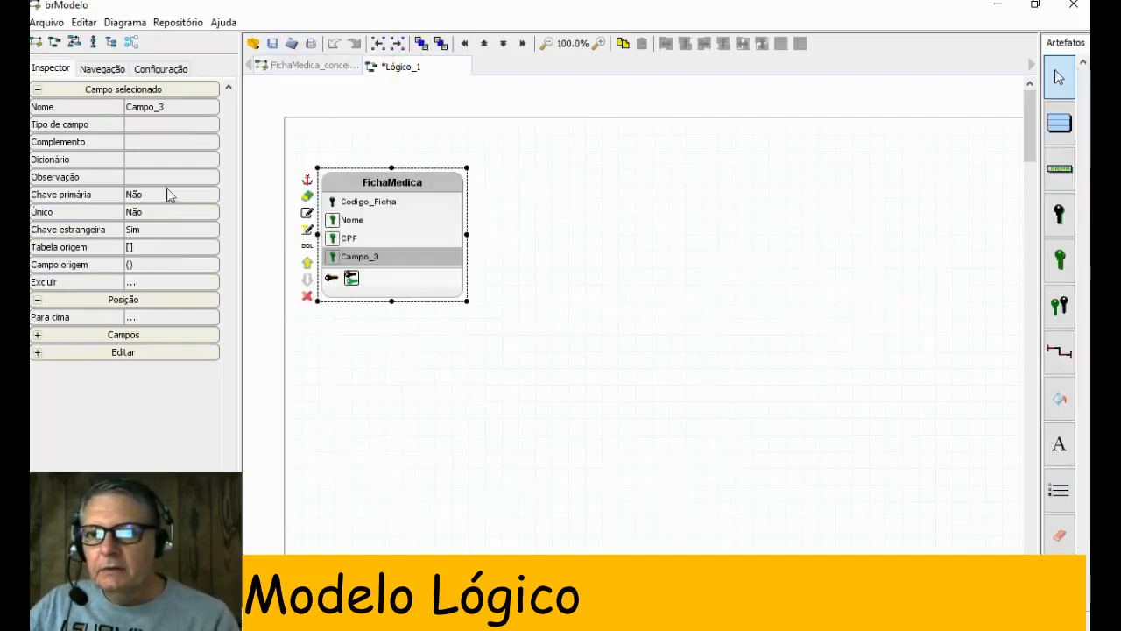
pyautogui.click(110, 113)
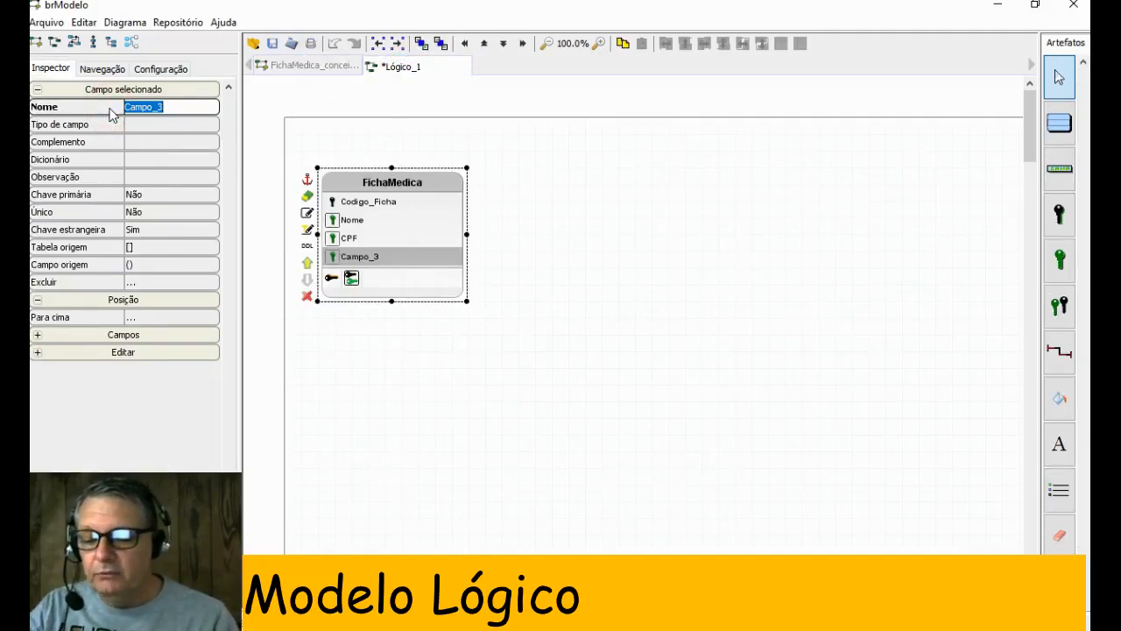
pyautogui.write('Conven')
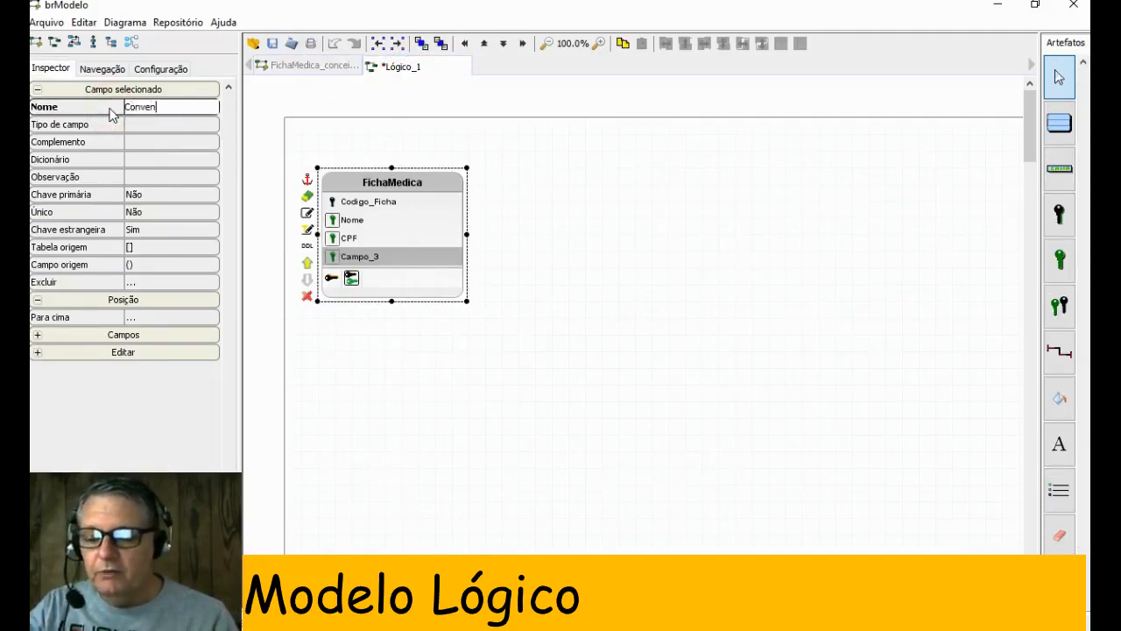
pyautogui.write('io_Nome')
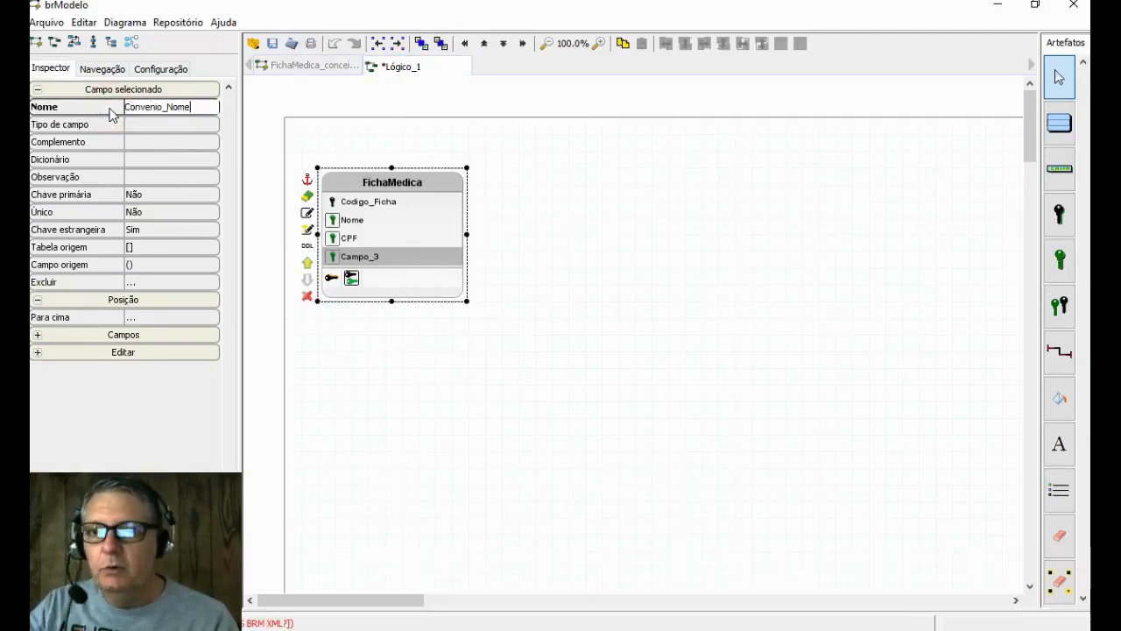
pyautogui.press('Return')
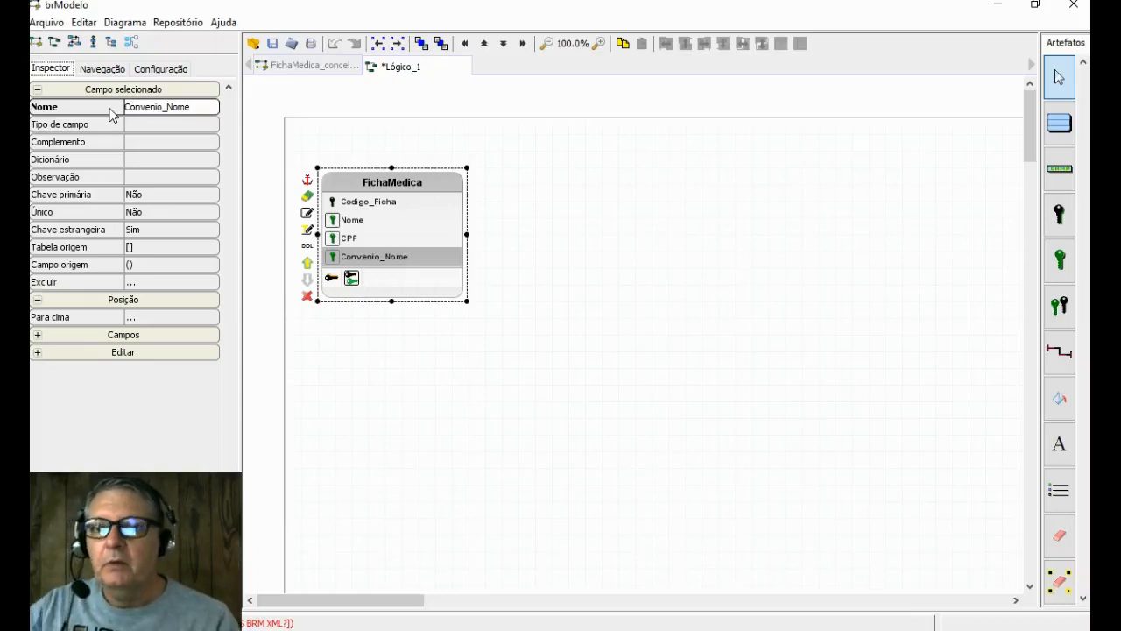
pyautogui.click(381, 327)
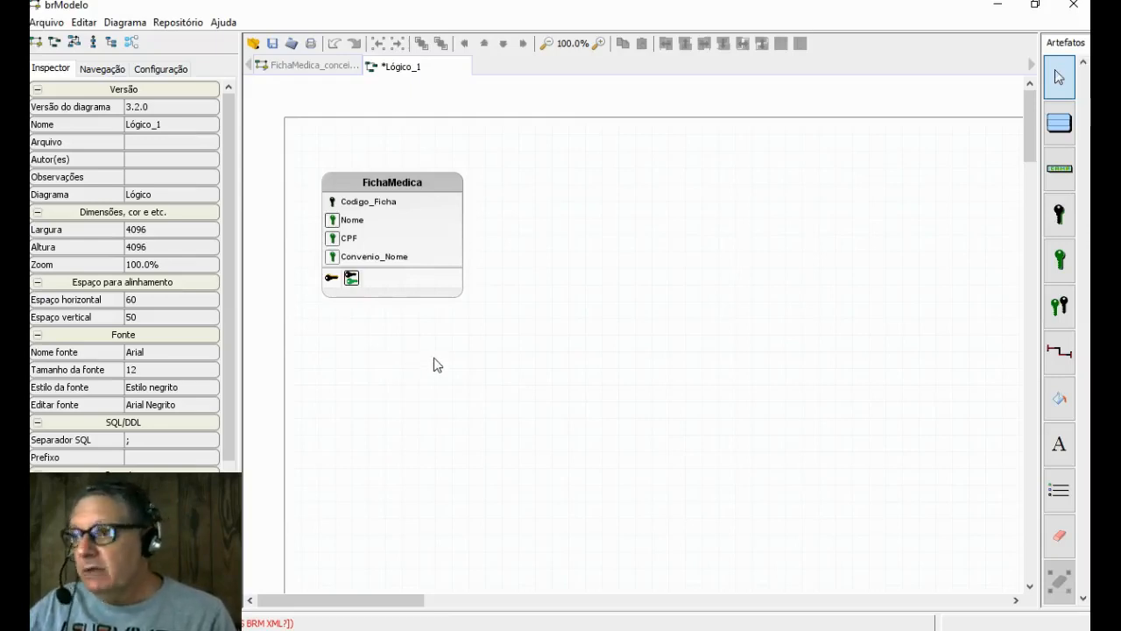
# - Add a second table beside FichaMedica in the logical model and name it Consultas
pyautogui.click(1059, 125)
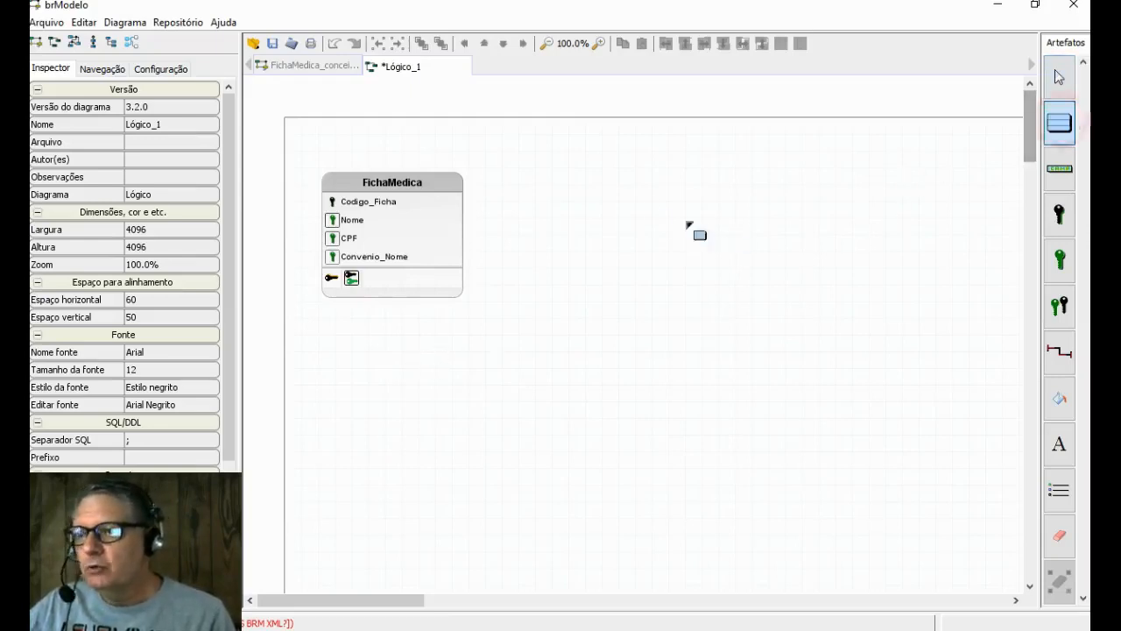
pyautogui.click(623, 186)
pyautogui.click(646, 195)
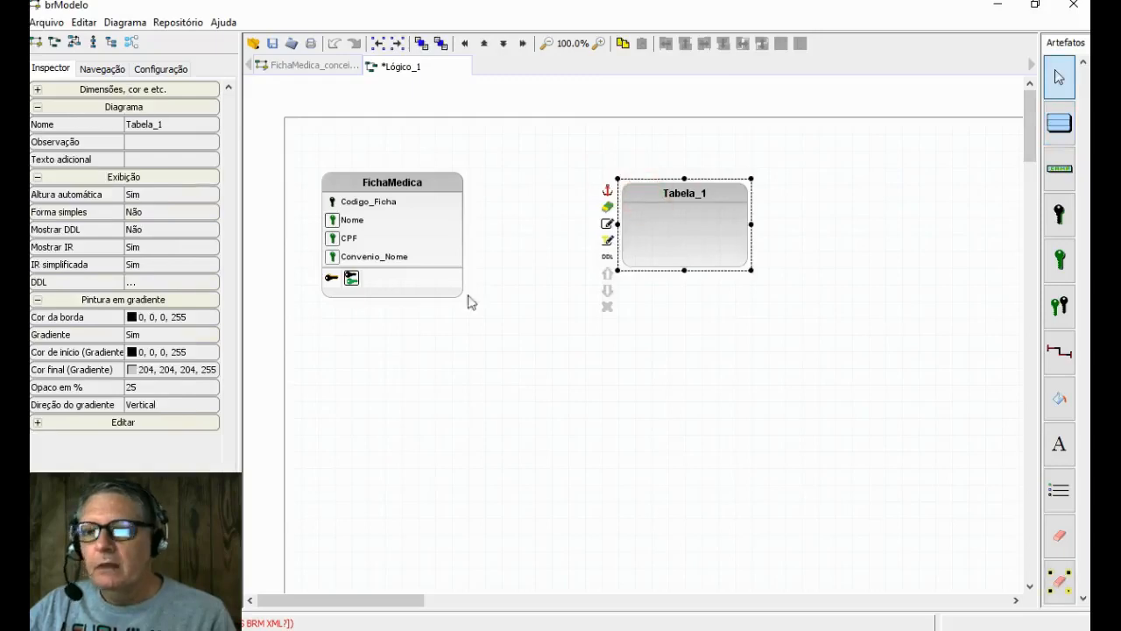
pyautogui.click(100, 126)
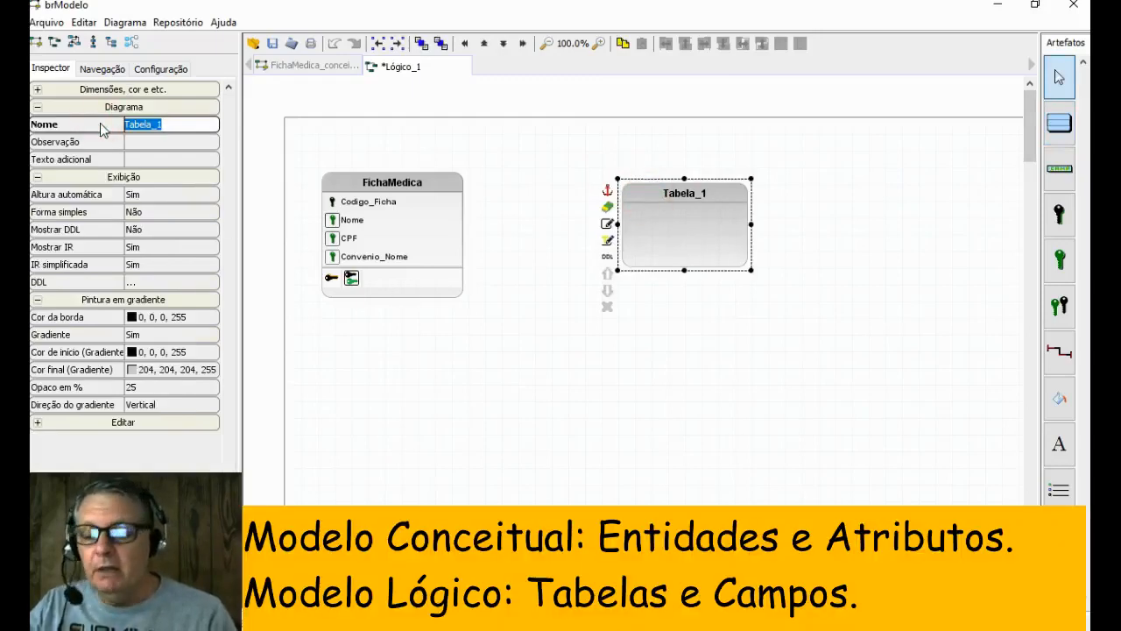
pyautogui.write('Consu')
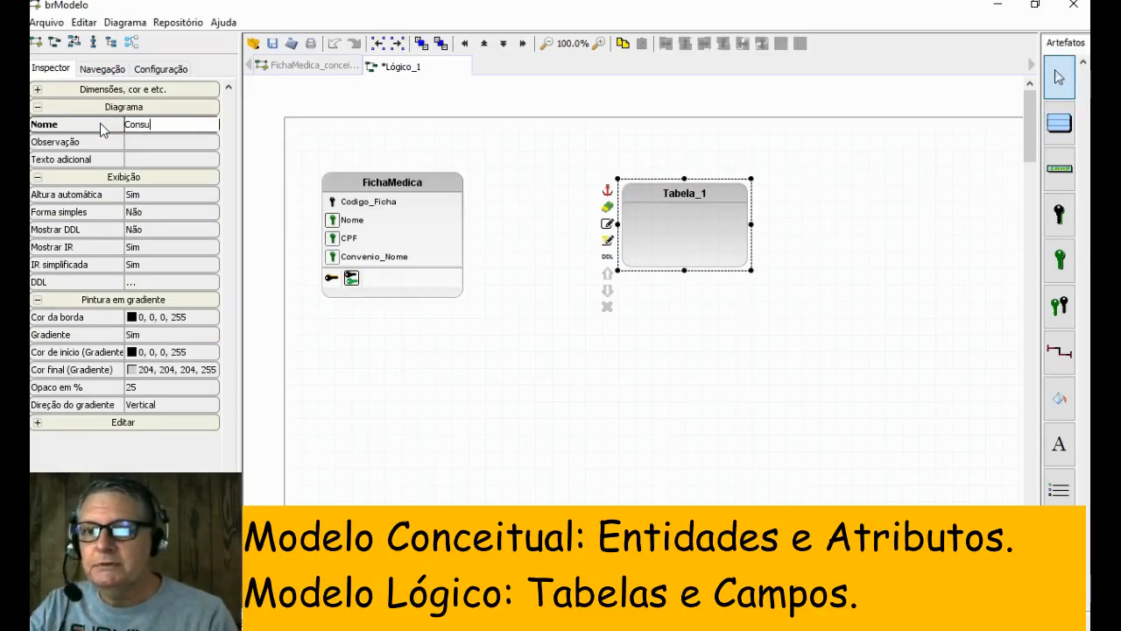
pyautogui.write('ltas')
pyautogui.press('Return')
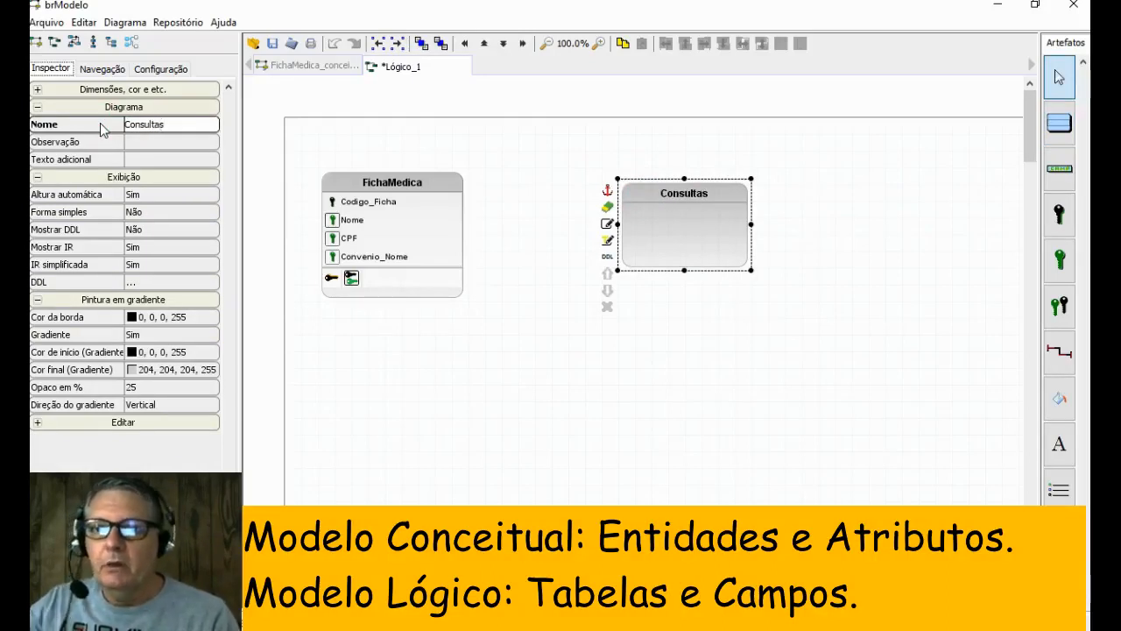
# - Add one primary key field and a set of foreign key fields to the Consultas table
pyautogui.click(1058, 215)
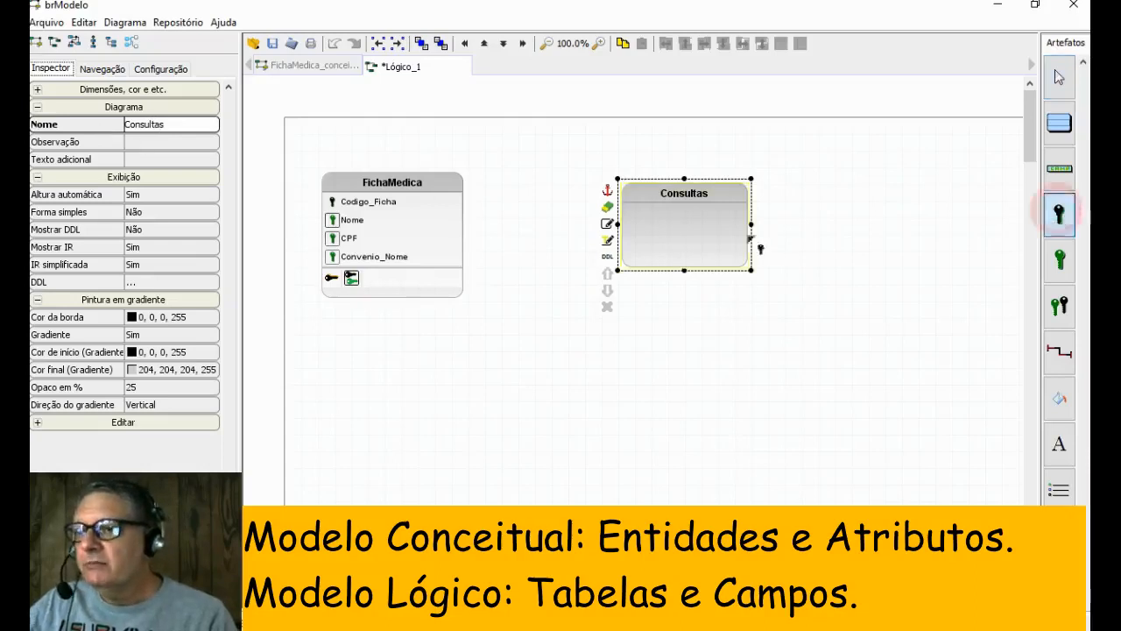
pyautogui.click(729, 213)
pyautogui.click(1059, 260)
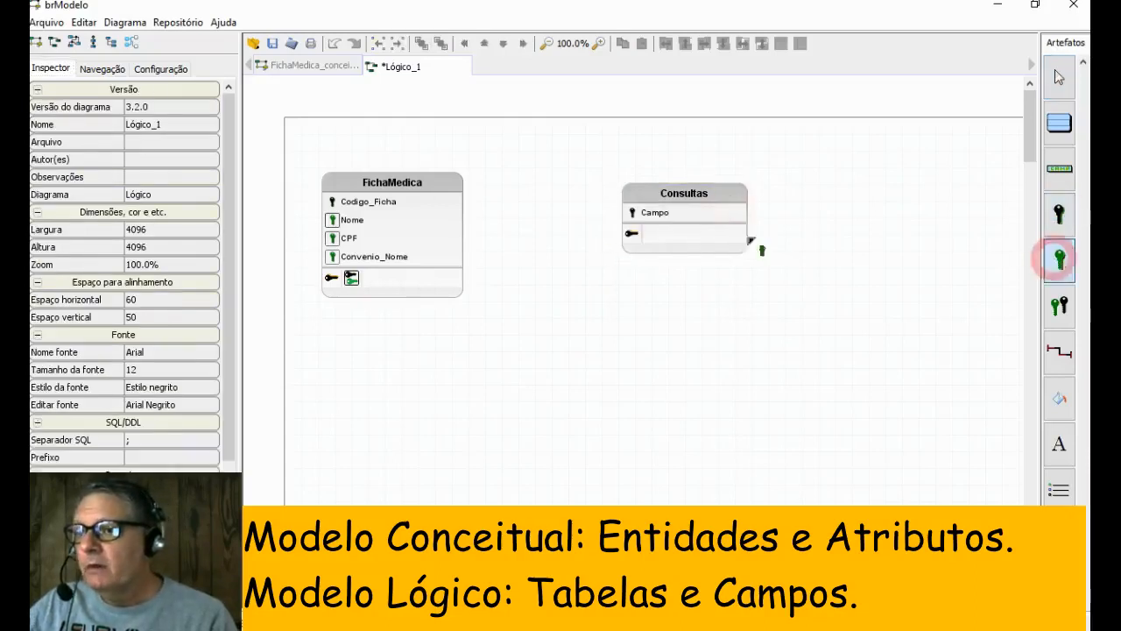
pyautogui.click(709, 238)
pyautogui.click(1058, 258)
pyautogui.click(706, 252)
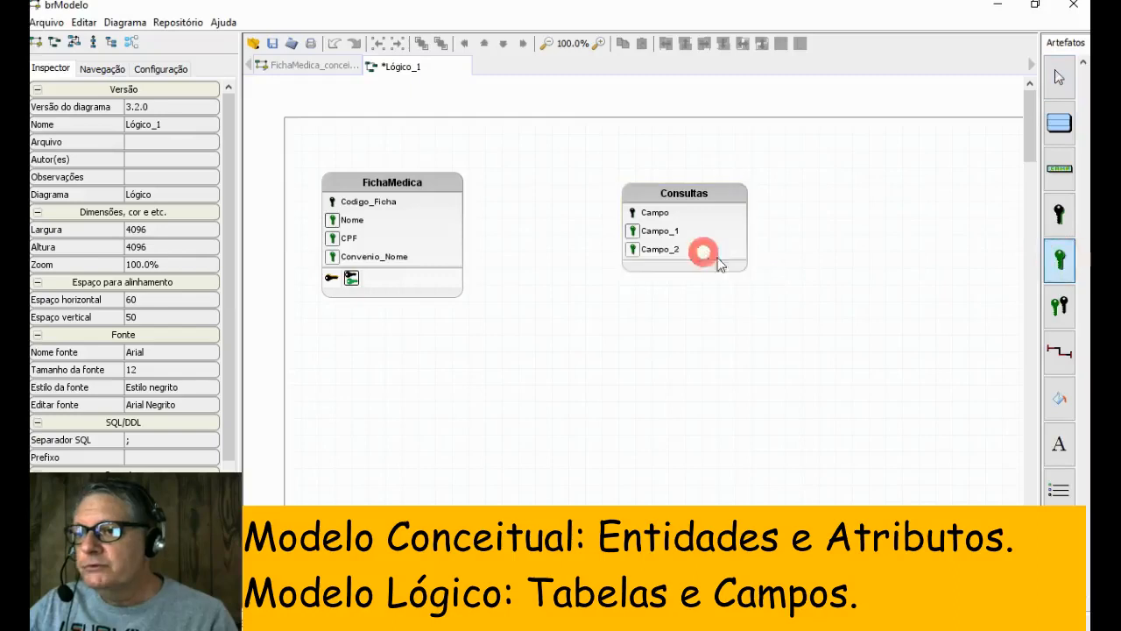
pyautogui.click(1059, 257)
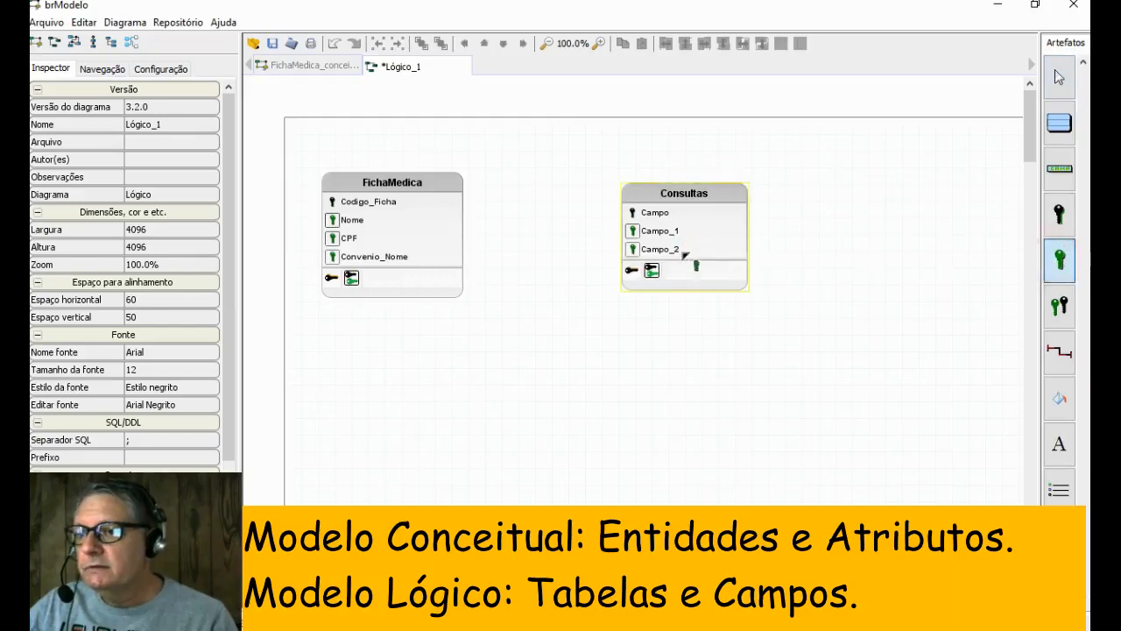
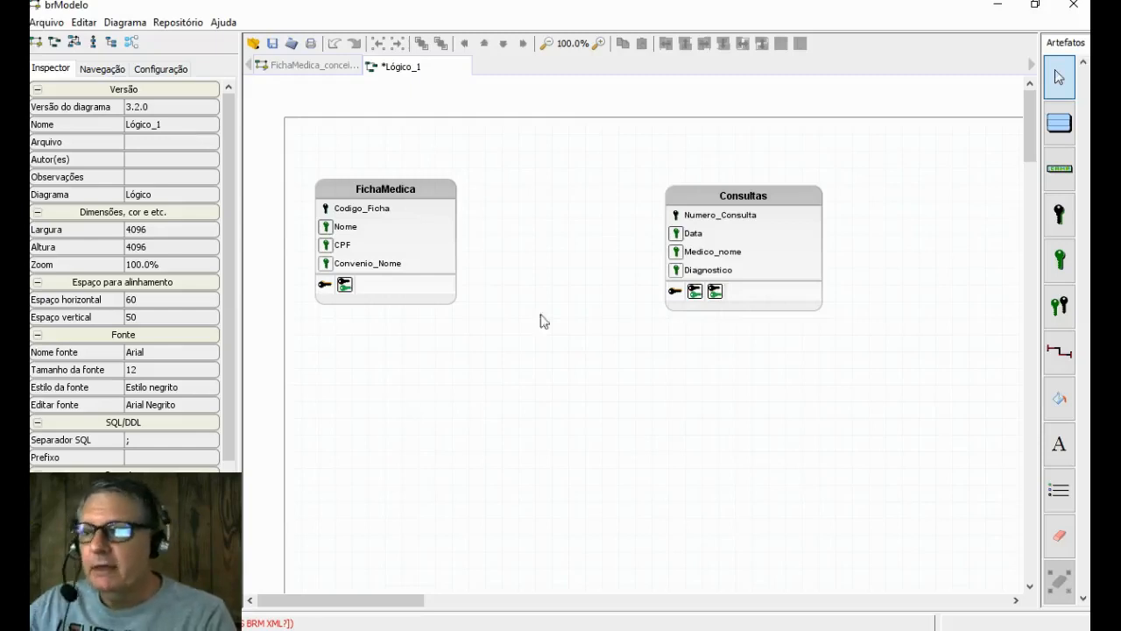
# - Check the conceptual diagram's relationship between Ficha Medica and Consultas, and connect the FichaMedica and Consultas tables in the logical model
pyautogui.click(698, 221)
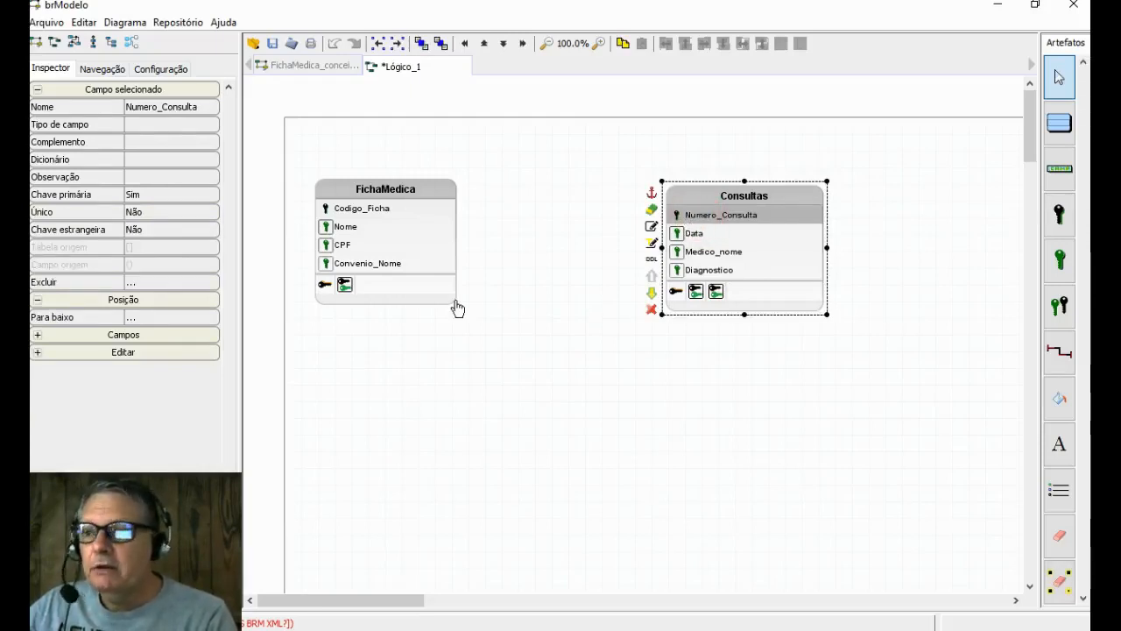
pyautogui.click(696, 202)
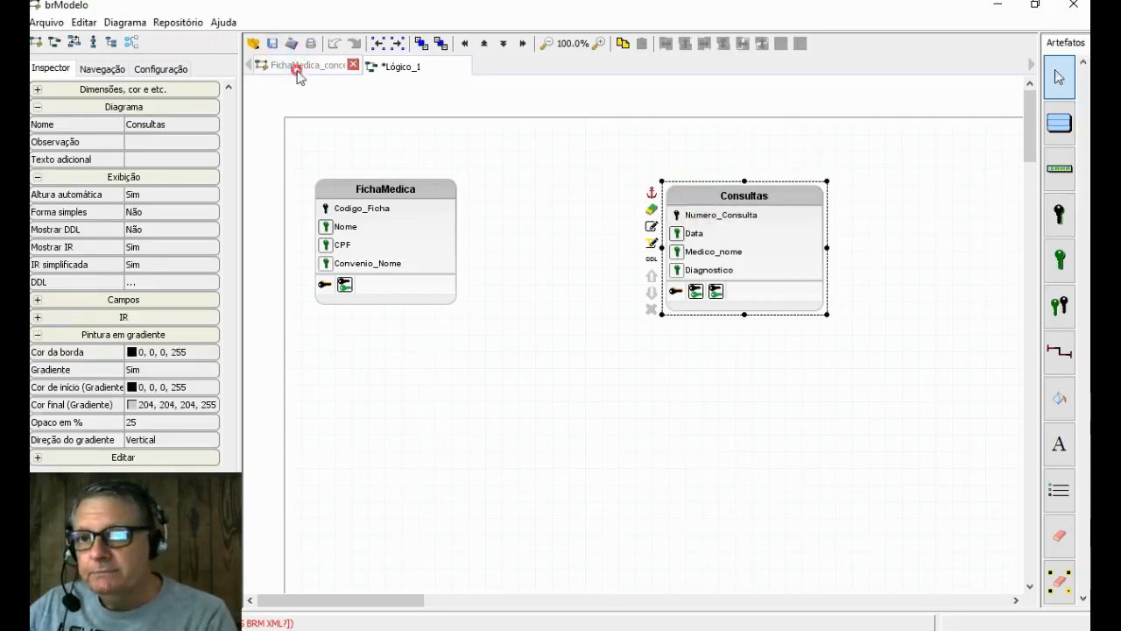
pyautogui.click(297, 70)
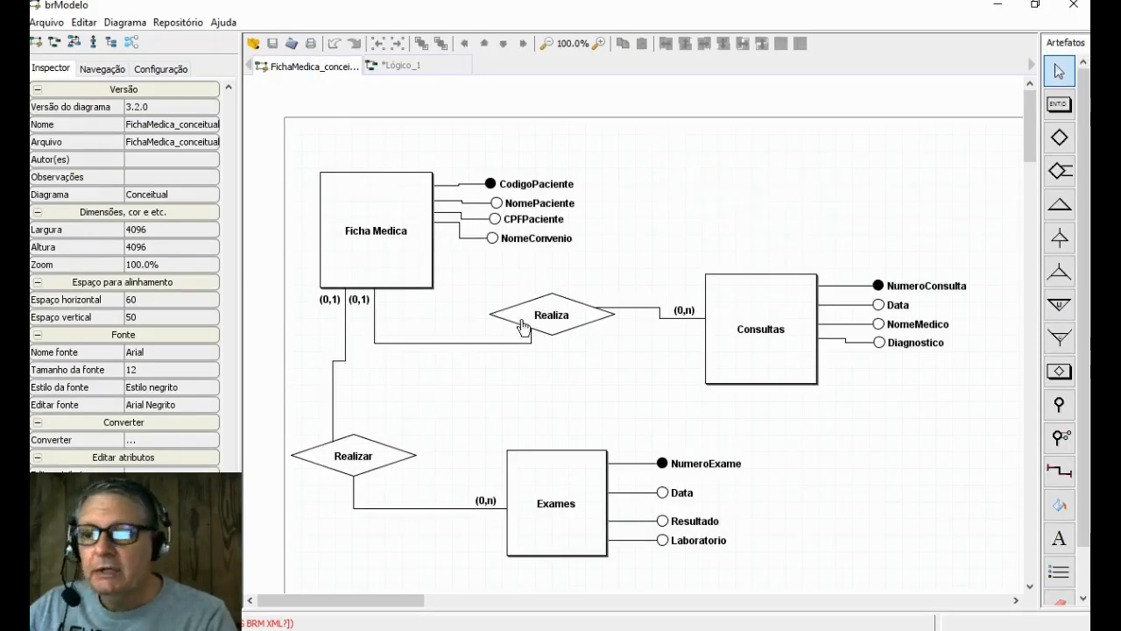
pyautogui.click(405, 68)
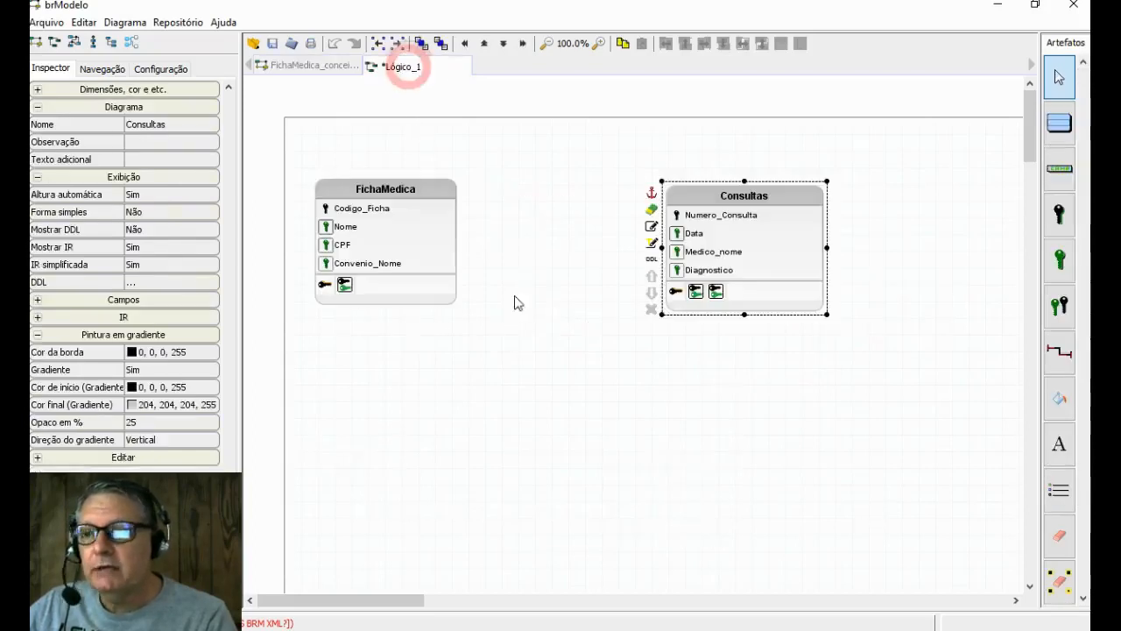
pyautogui.click(542, 296)
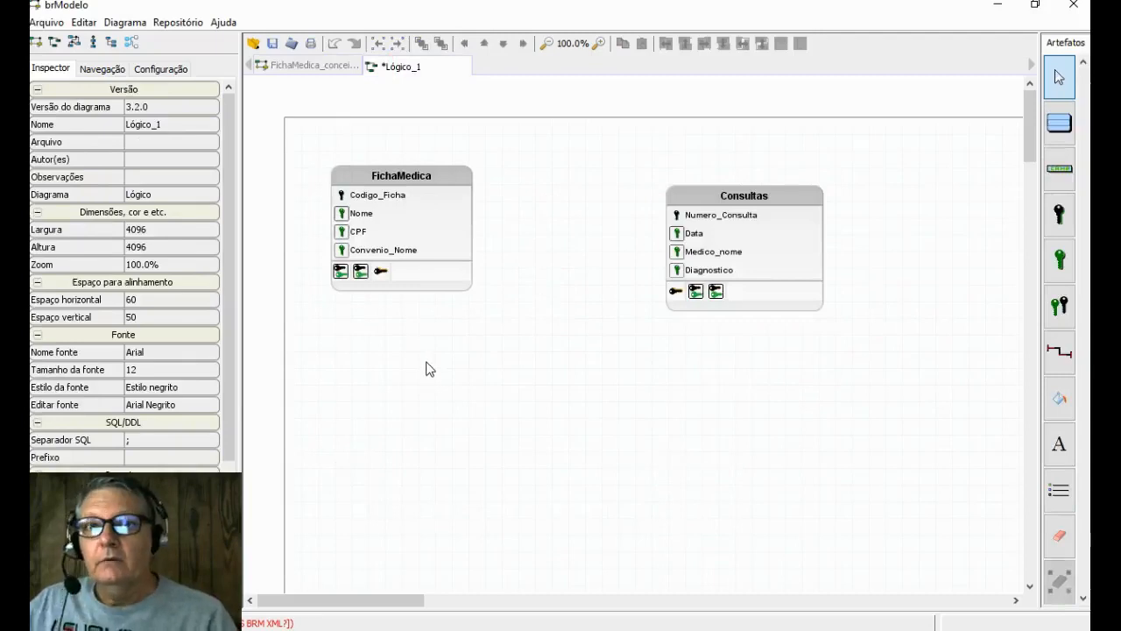
pyautogui.click(1061, 355)
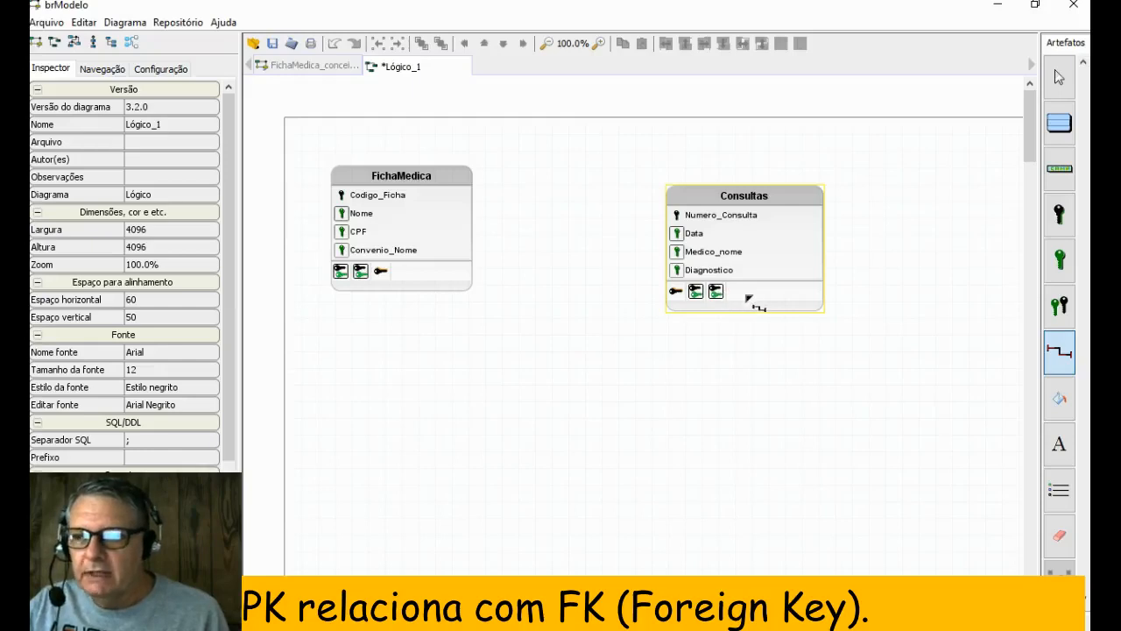
pyautogui.click(732, 292)
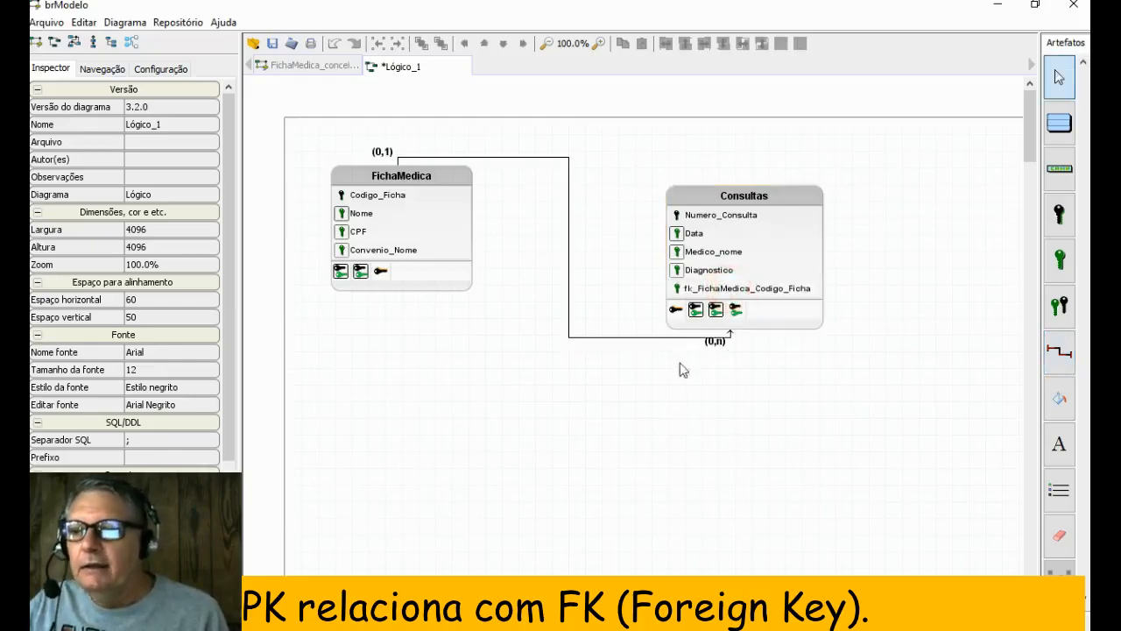
# - Inspect the foreign key field in Consultas that references FichaMedica and the cardinality at the FichaMedica end of the link
pyautogui.click(702, 288)
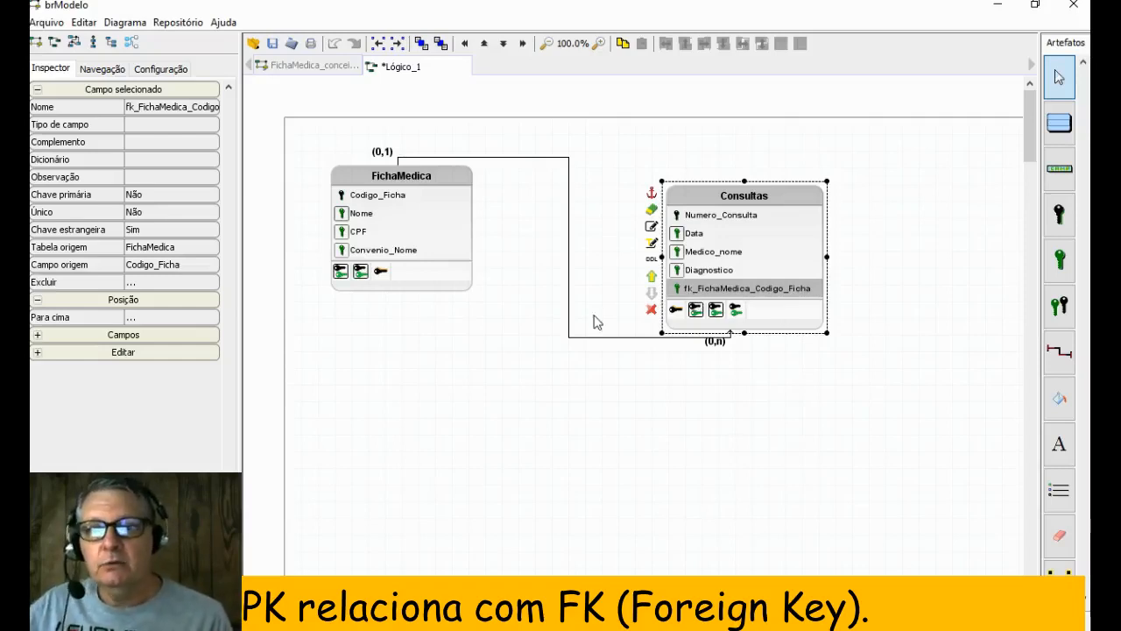
pyautogui.click(383, 152)
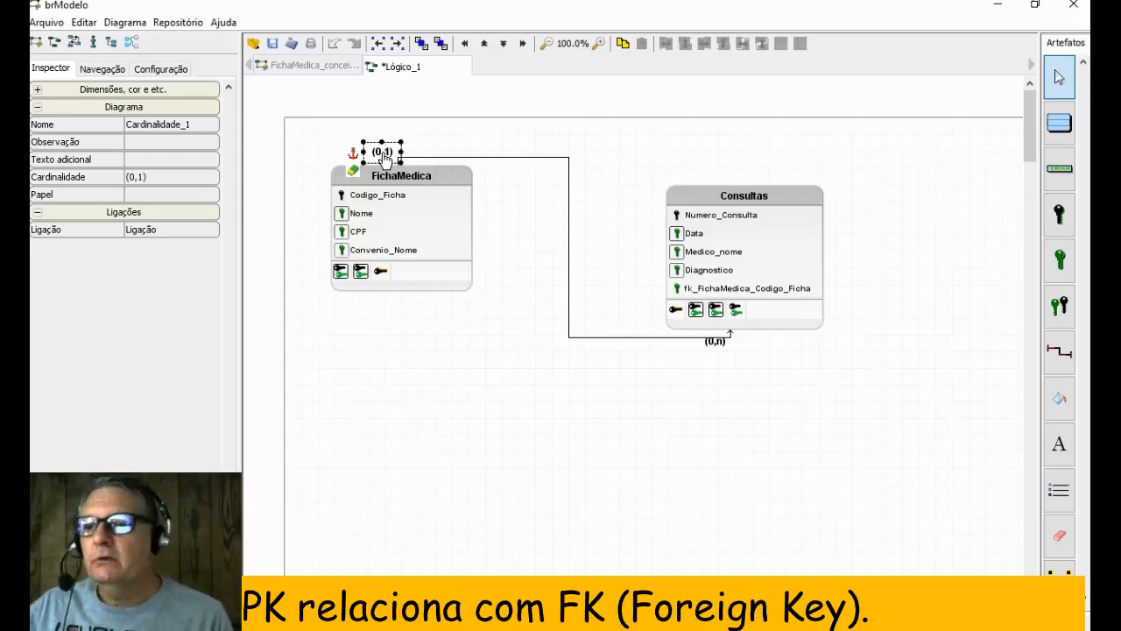
pyautogui.click(482, 372)
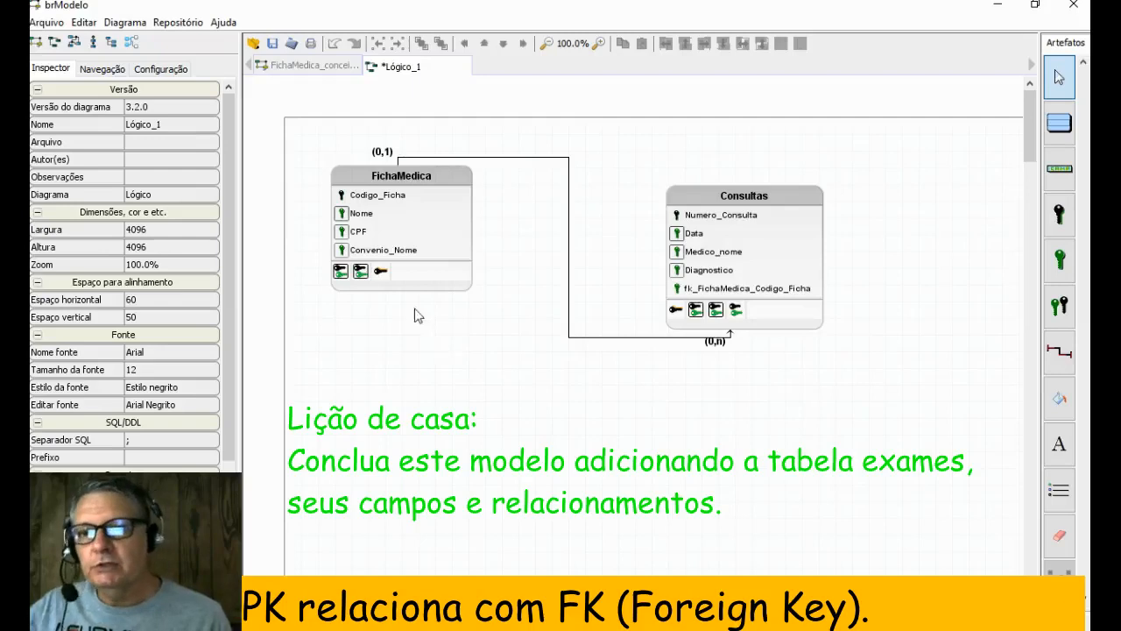
# - Convert the conceptual diagram to a logical model, replacing special characters with "_" and adding the Ficha Medica key to Consultas and Exames
pyautogui.click(296, 68)
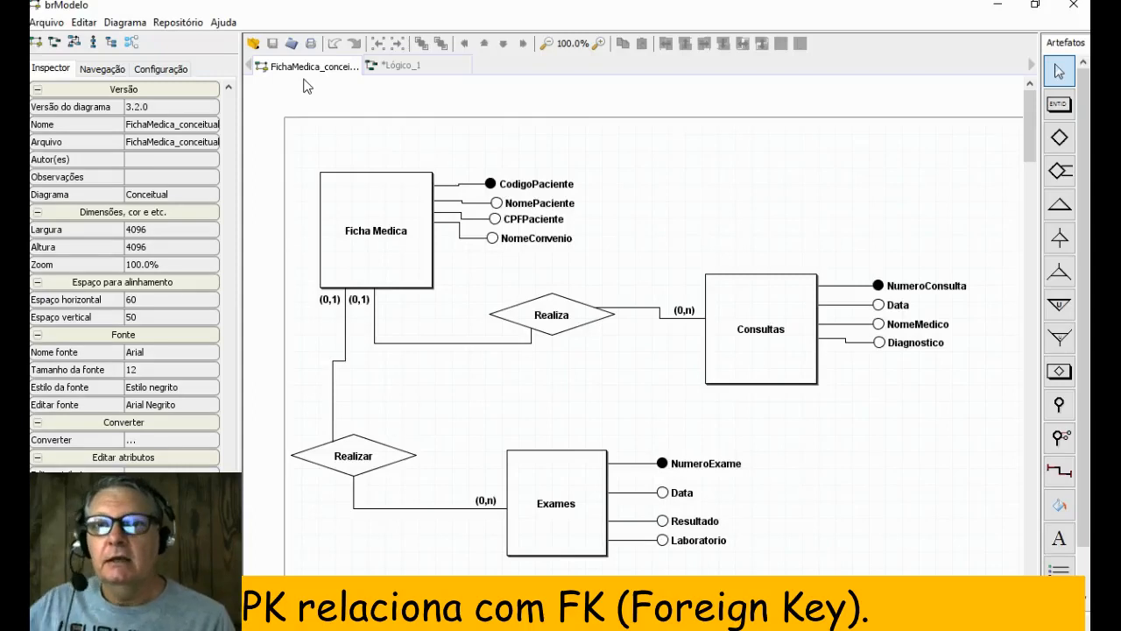
pyautogui.click(140, 24)
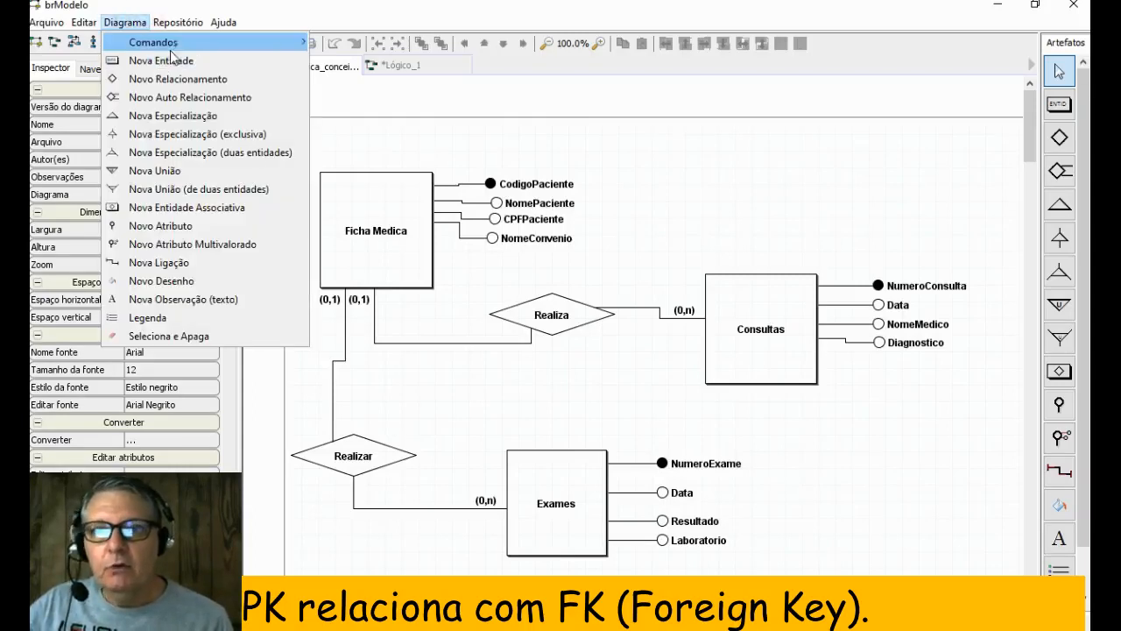
pyautogui.moveTo(173, 43)
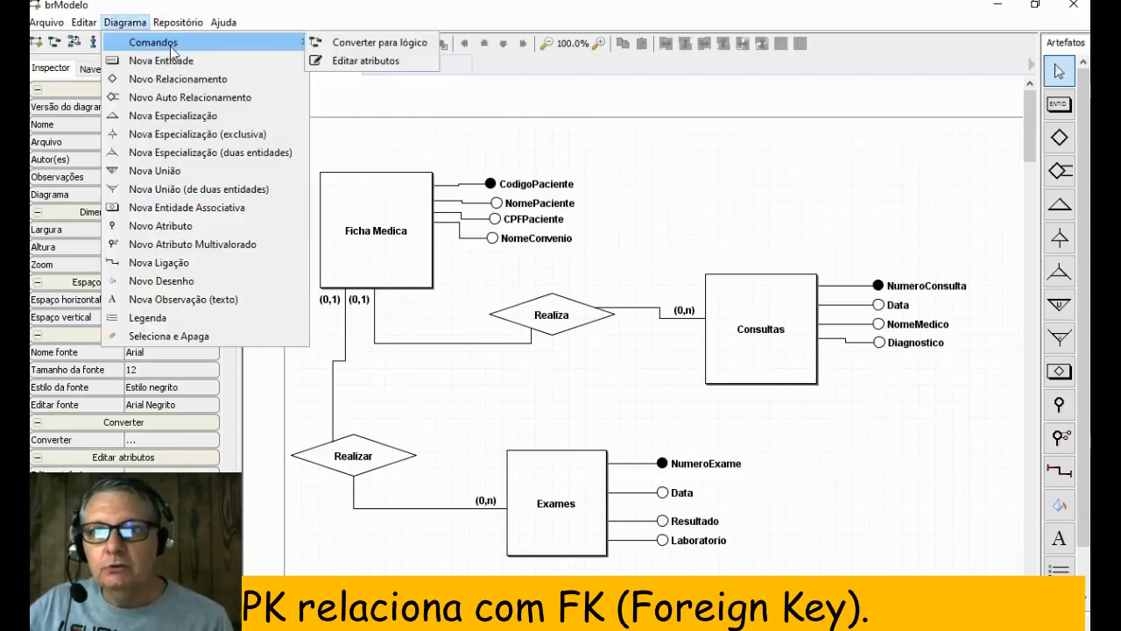
pyautogui.click(392, 45)
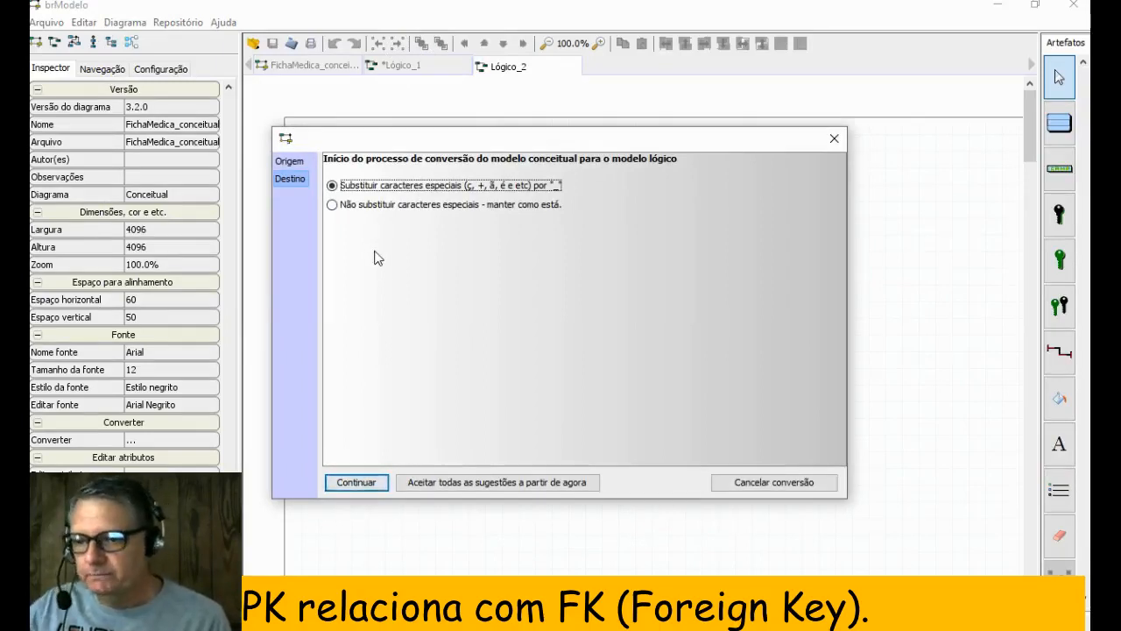
pyautogui.click(357, 483)
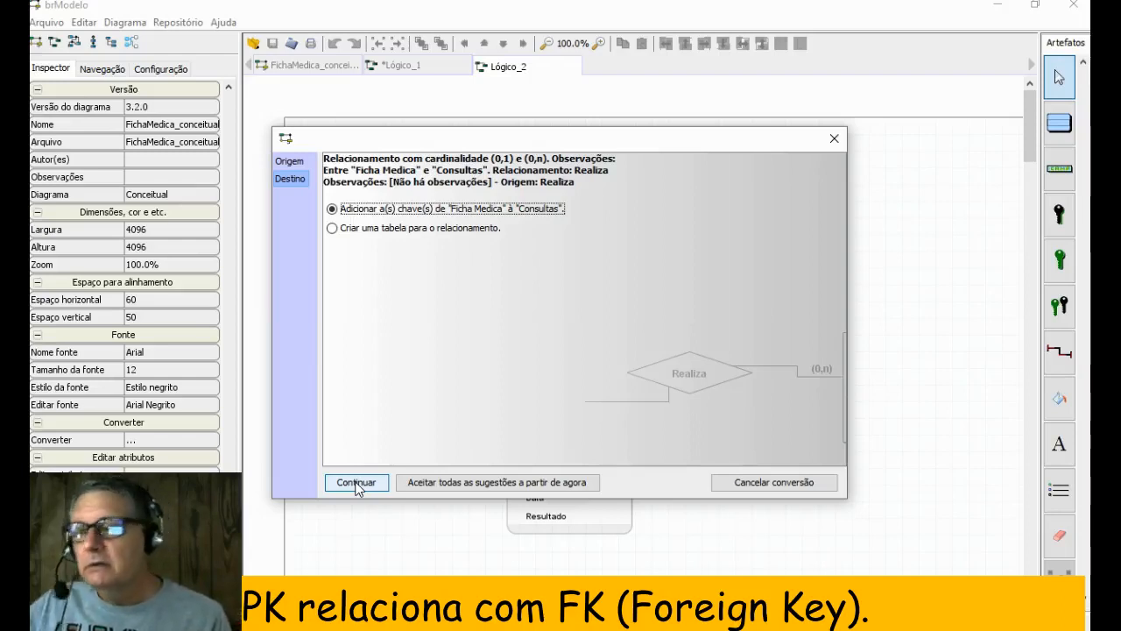
pyautogui.click(360, 482)
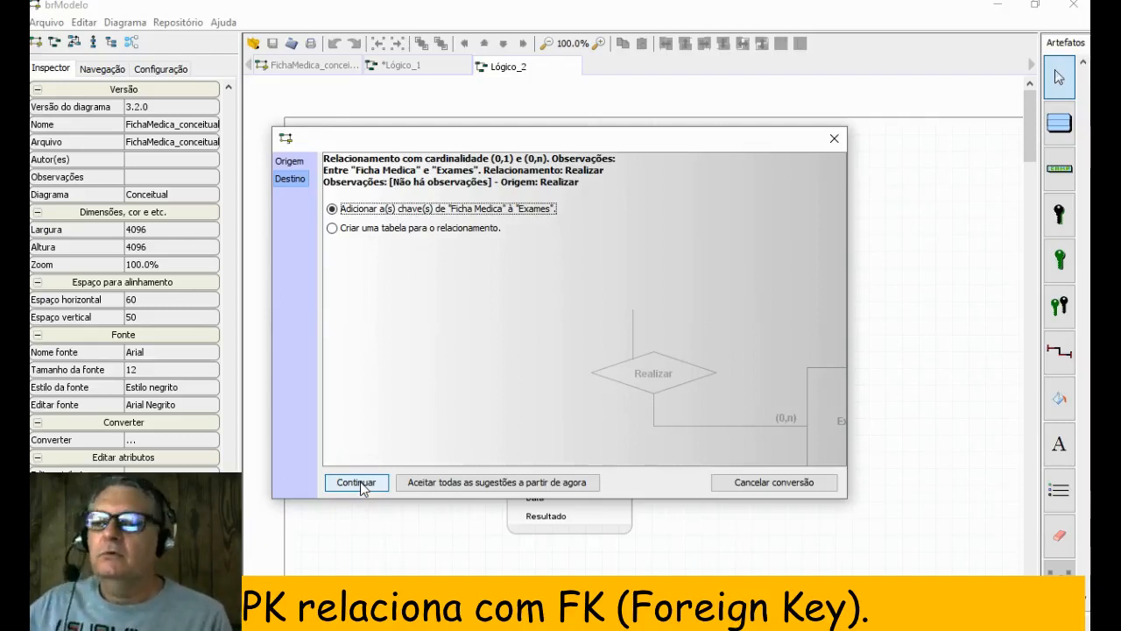
pyautogui.click(359, 482)
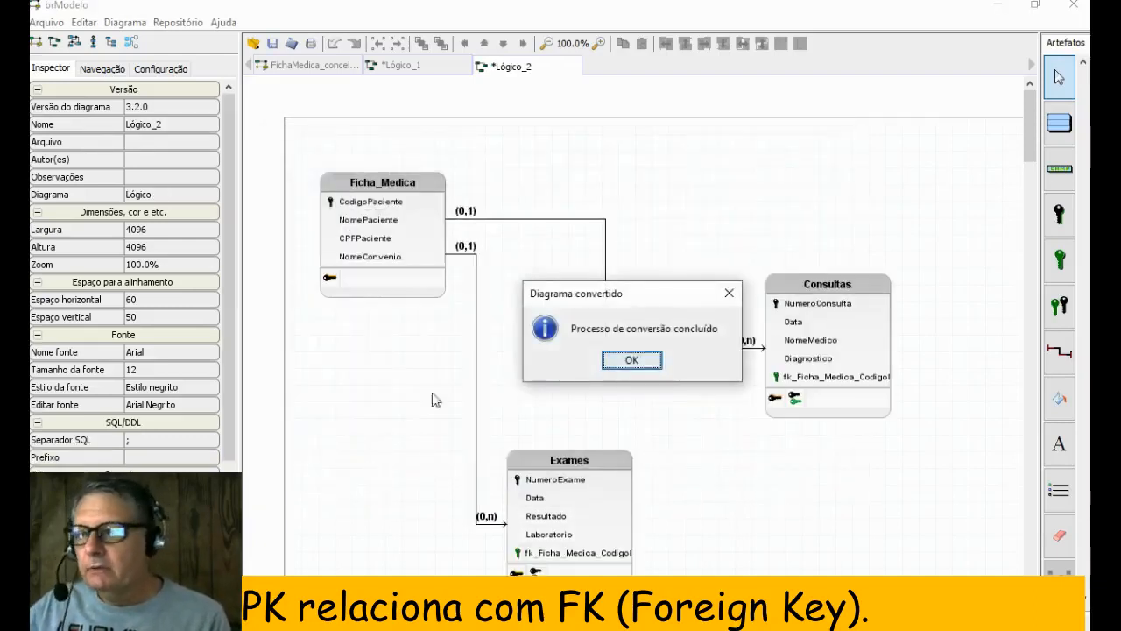
pyautogui.click(632, 361)
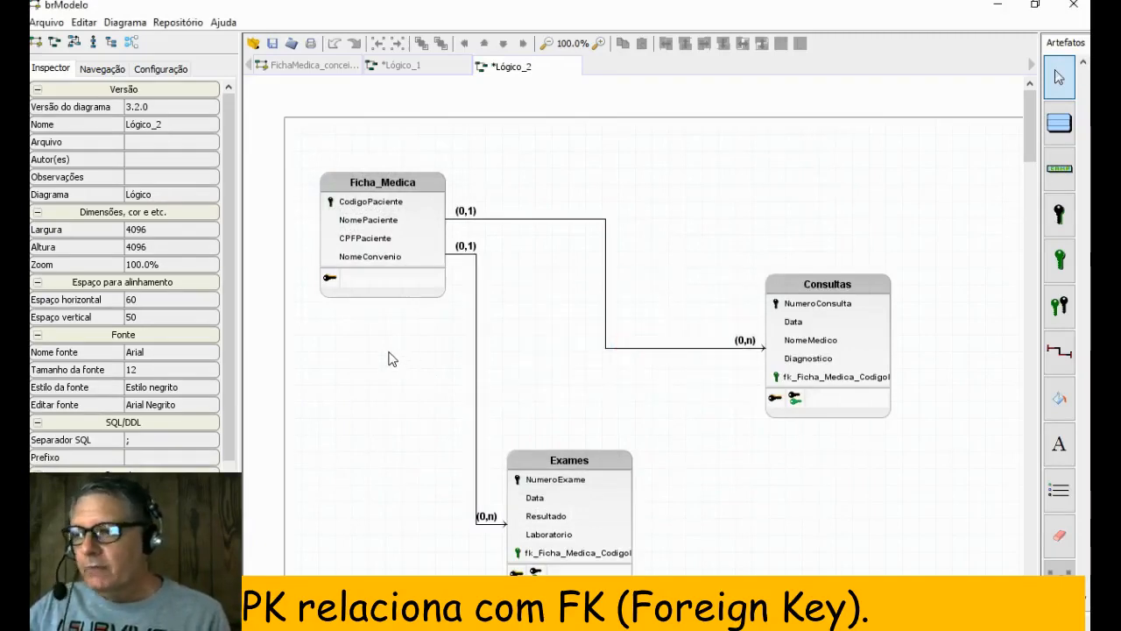
# - Inspect both cardinalities of the Ficha_Medica–Consultas link and widen the Consultas table to fit its foreign key field's name
pyautogui.click(462, 217)
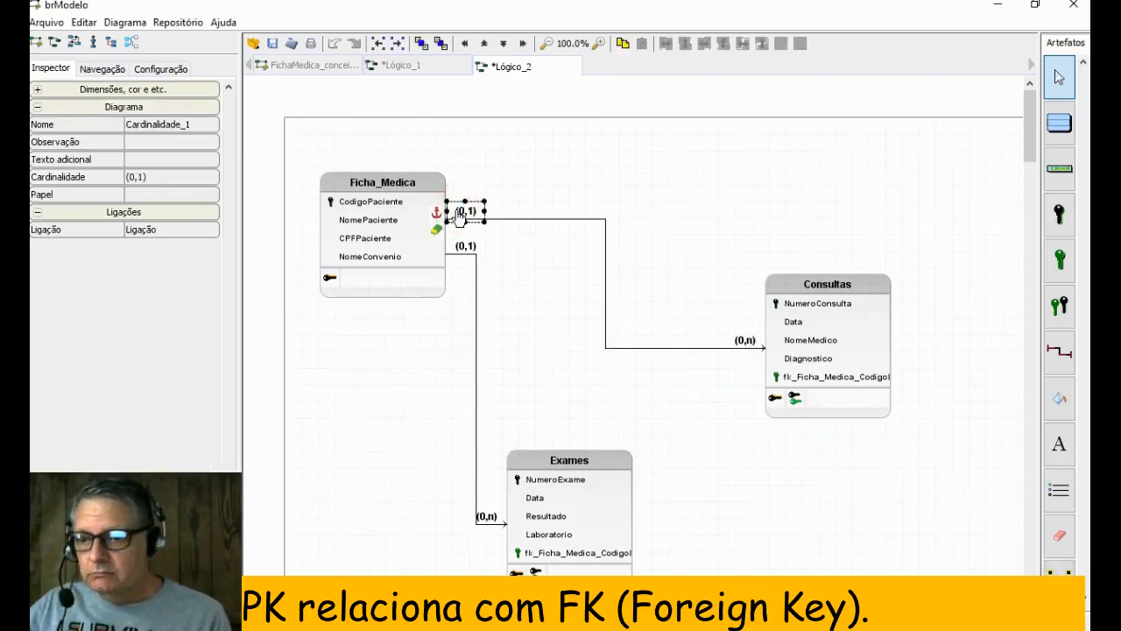
pyautogui.click(745, 344)
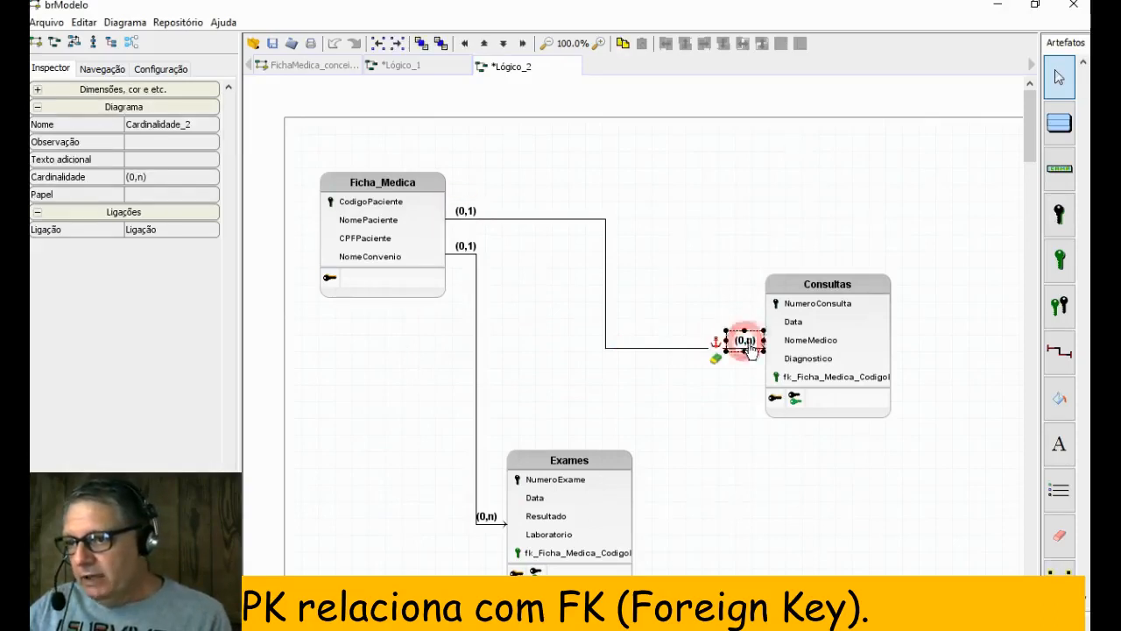
pyautogui.click(836, 379)
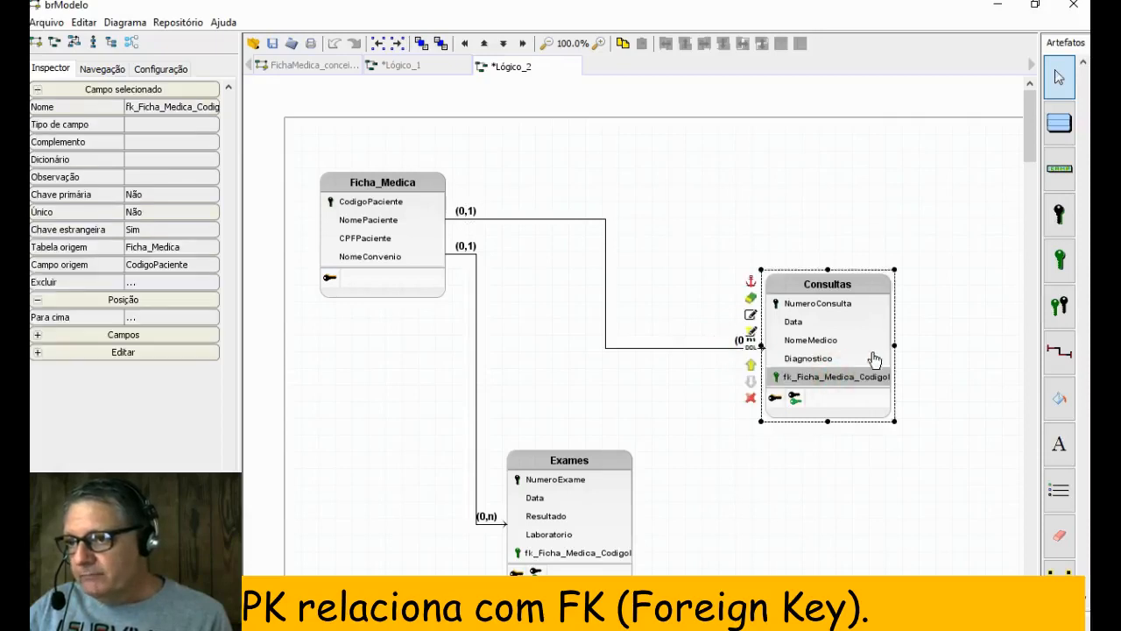
pyautogui.moveTo(891, 348); pyautogui.dragTo(934, 347)
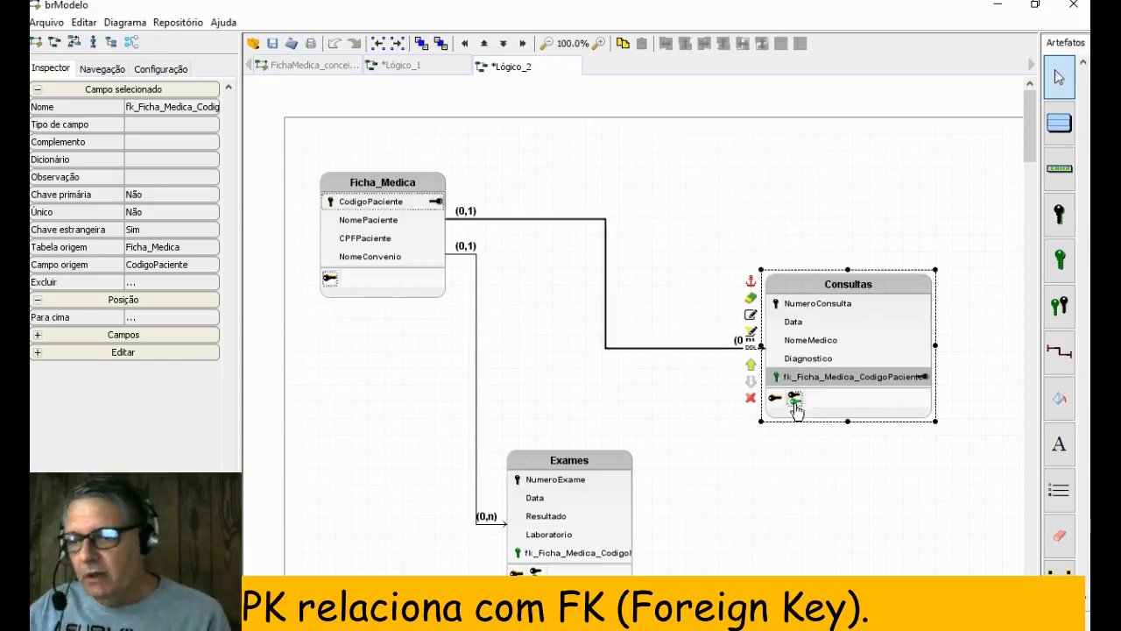
# - Move the Exames table up slightly and widen it to fit its foreign key field's full name
pyautogui.moveTo(602, 467); pyautogui.dragTo(599, 422)
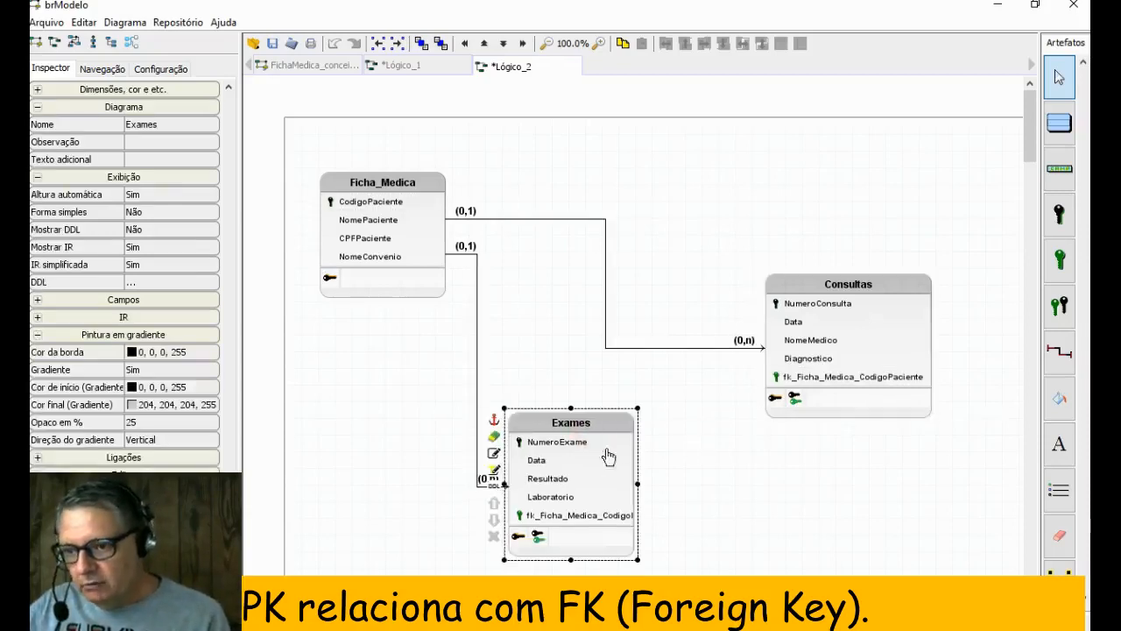
pyautogui.click(639, 489)
pyautogui.click(631, 481)
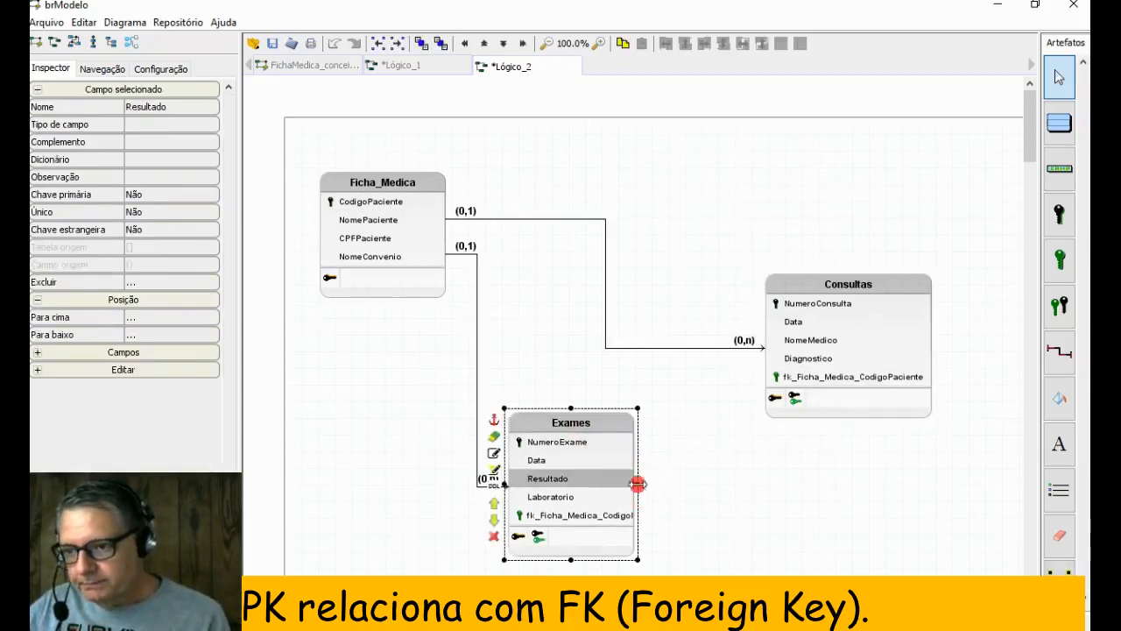
pyautogui.moveTo(634, 484); pyautogui.dragTo(695, 488)
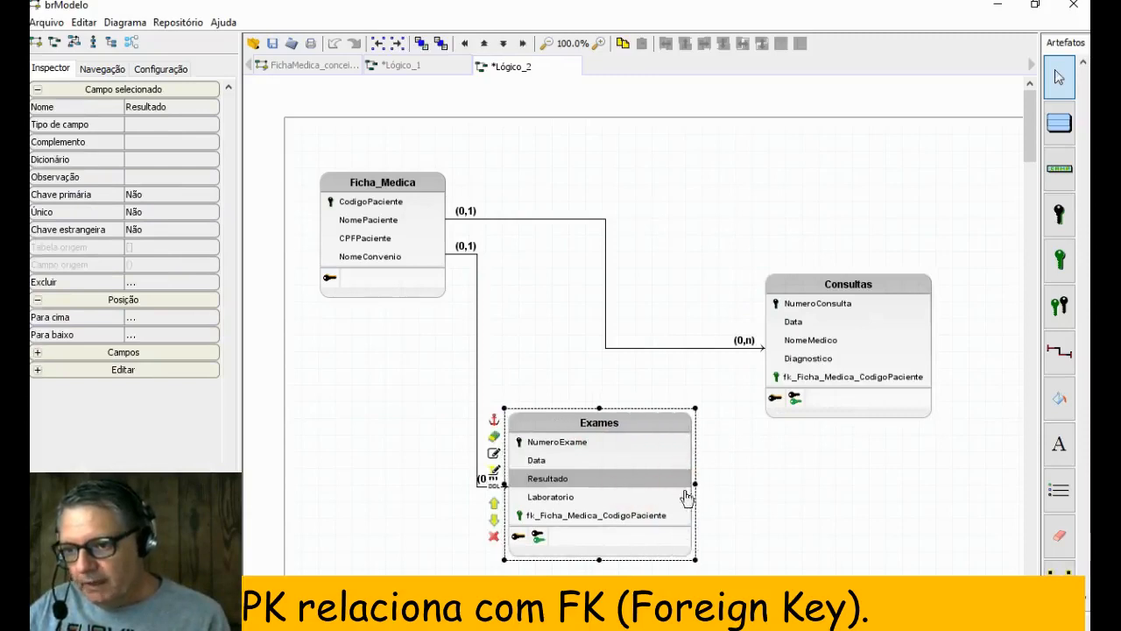
# - Open the name of the Exames table's foreign key field for editing
pyautogui.click(593, 517)
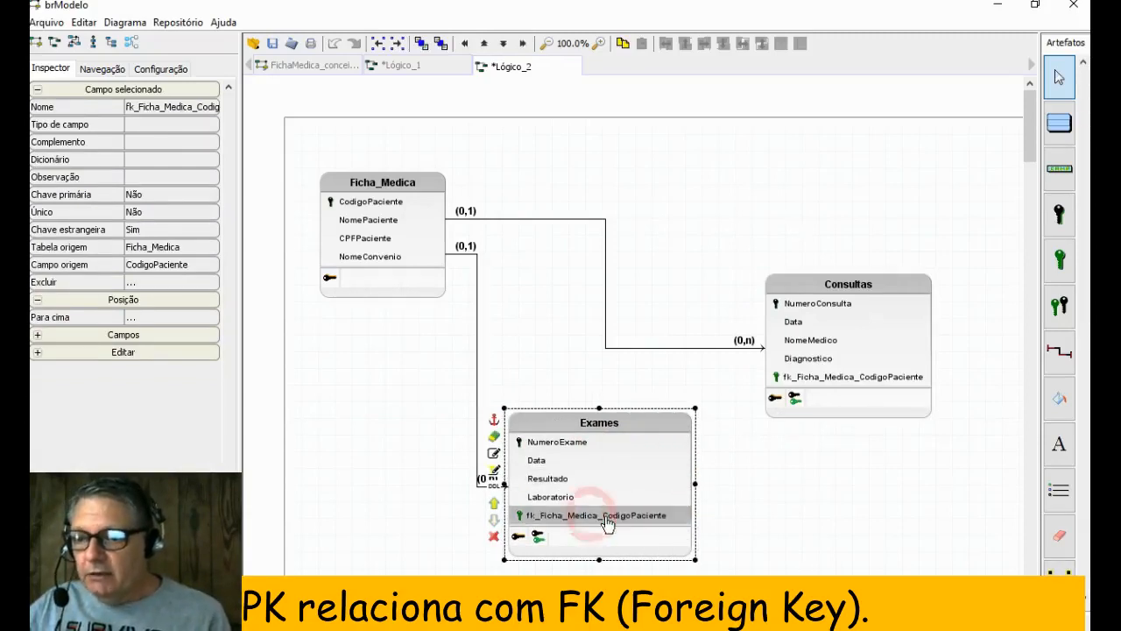
pyautogui.click(91, 112)
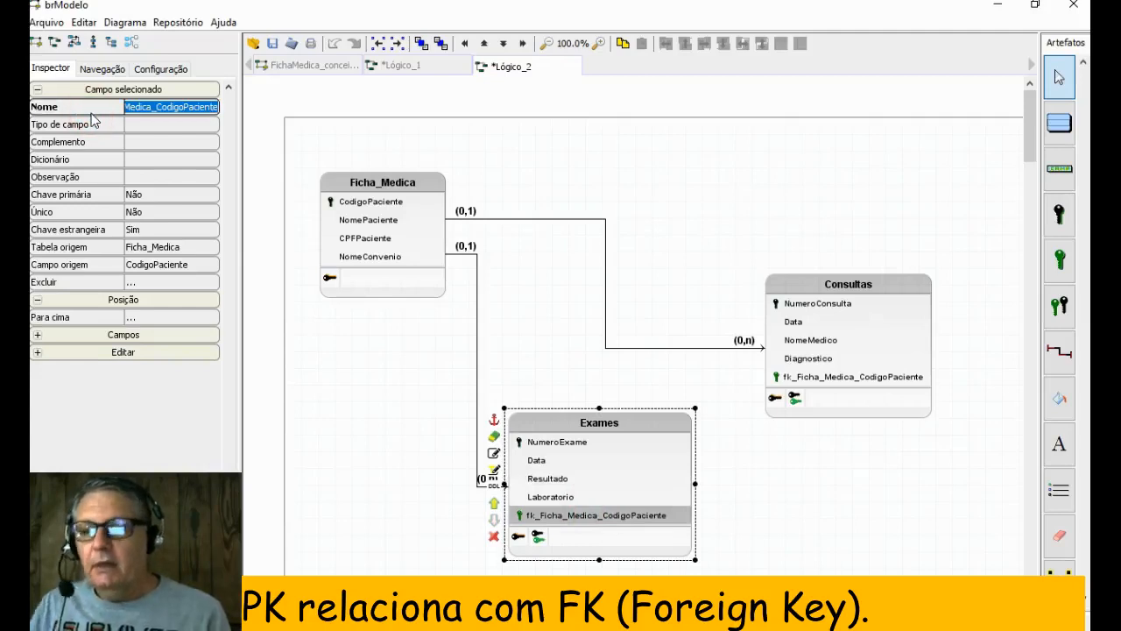